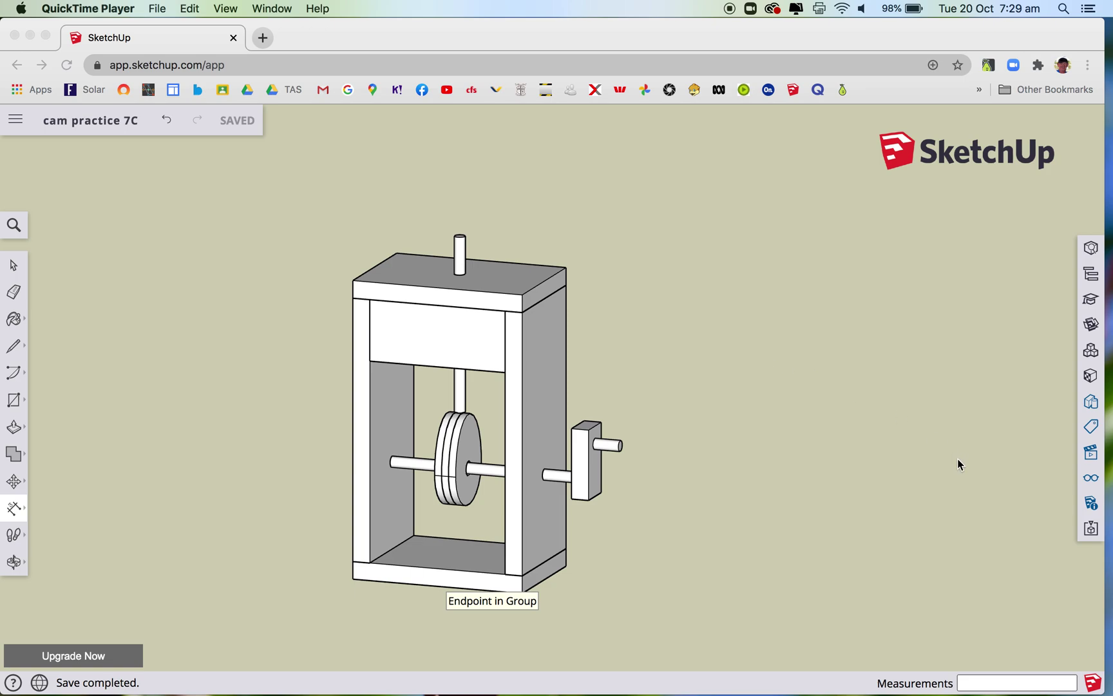
Review the length unit settings in the model information panel, then close it
click(1090, 501)
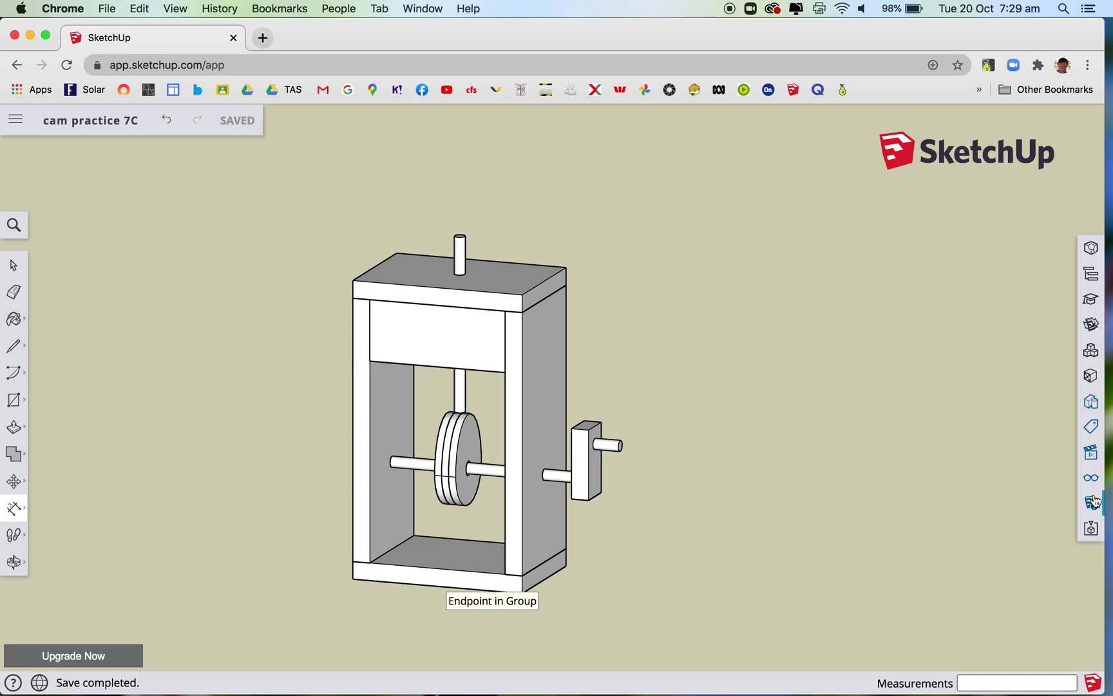
click(1095, 501)
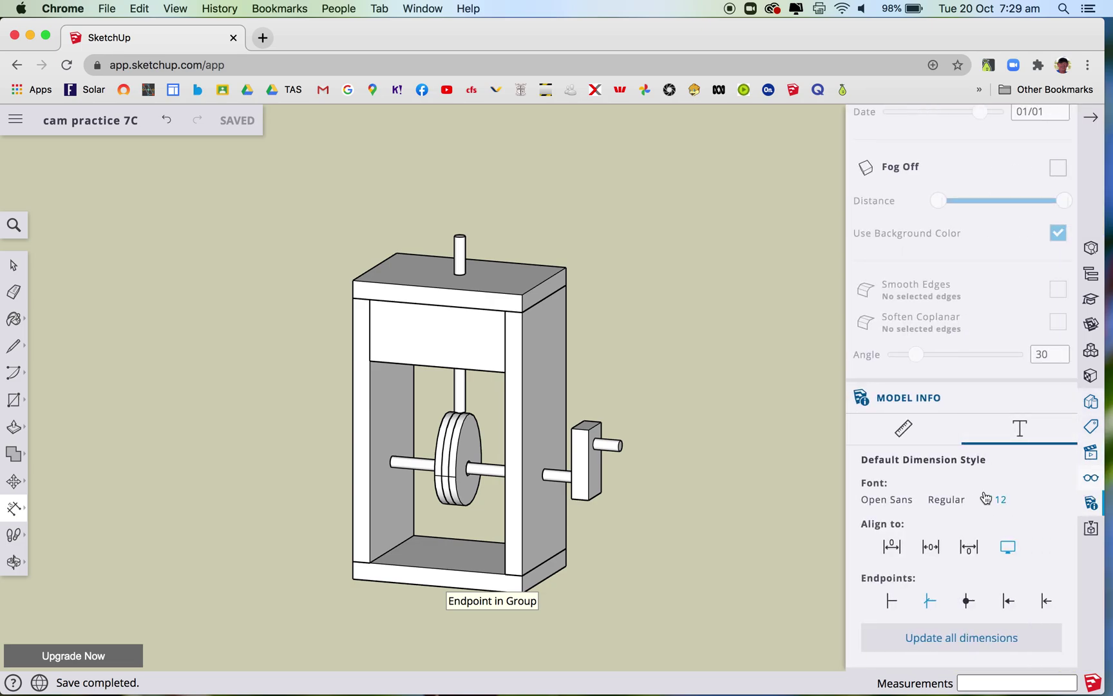
scroll(991, 463, up, 15)
scroll(992, 469, down, 6)
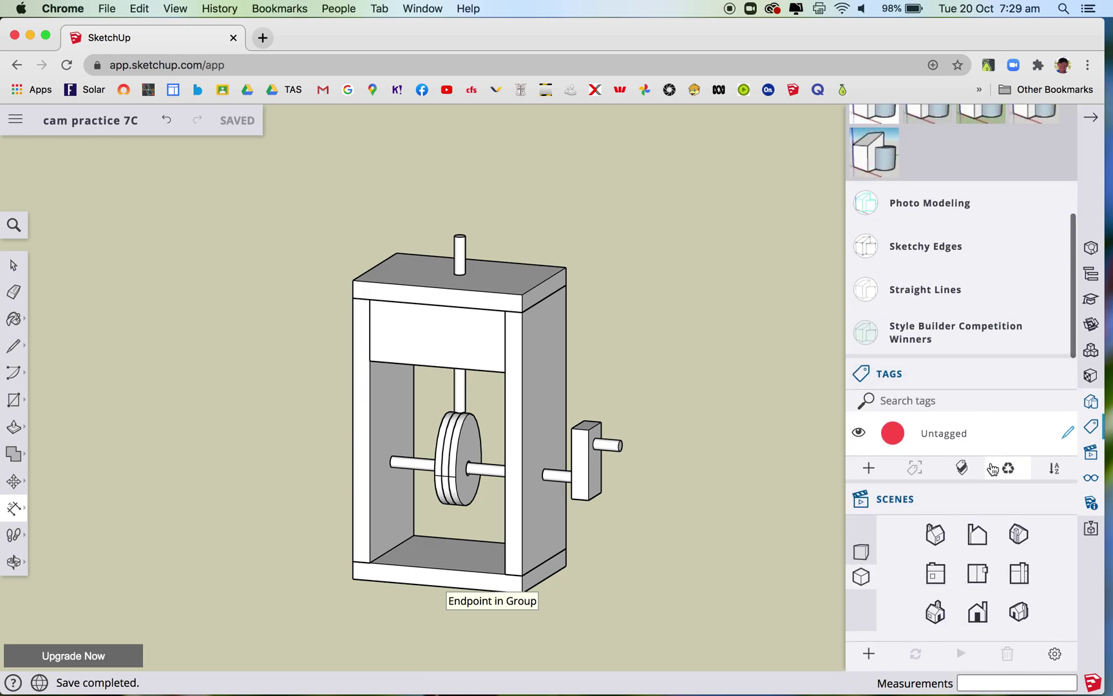
scroll(992, 468, down, 15)
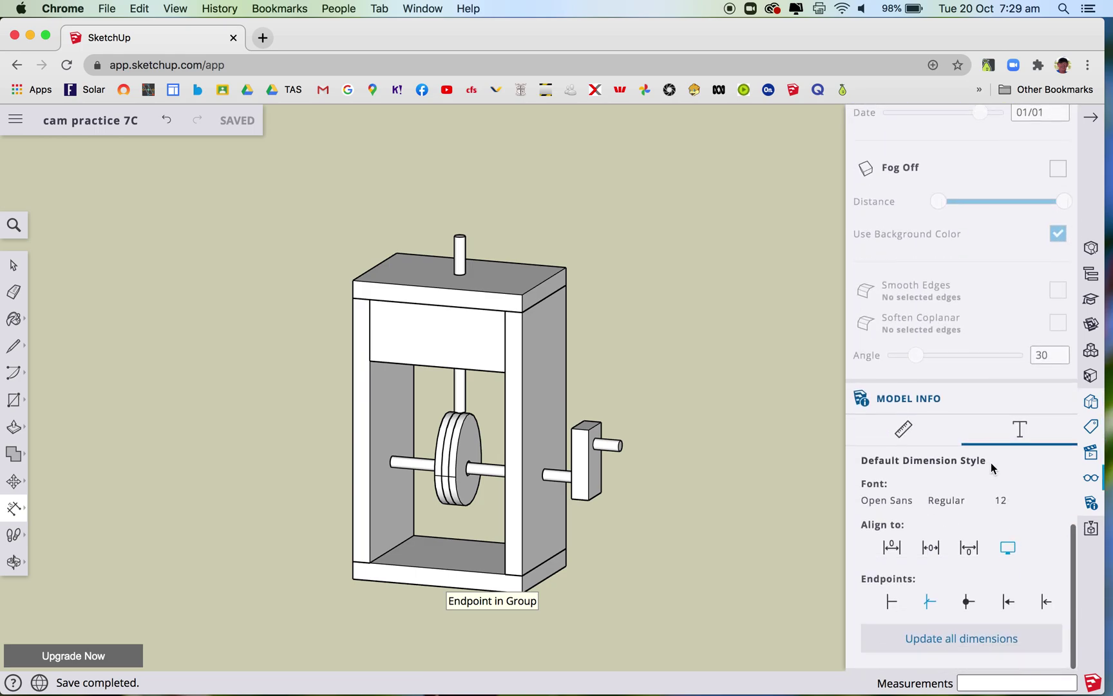
click(928, 428)
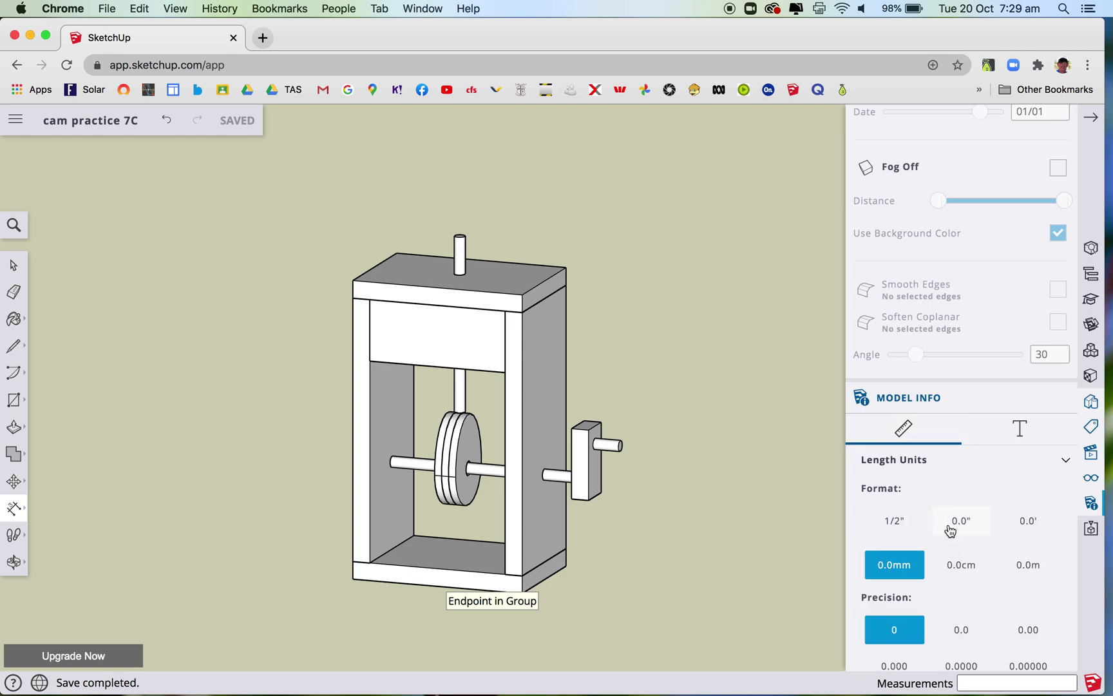
click(1091, 118)
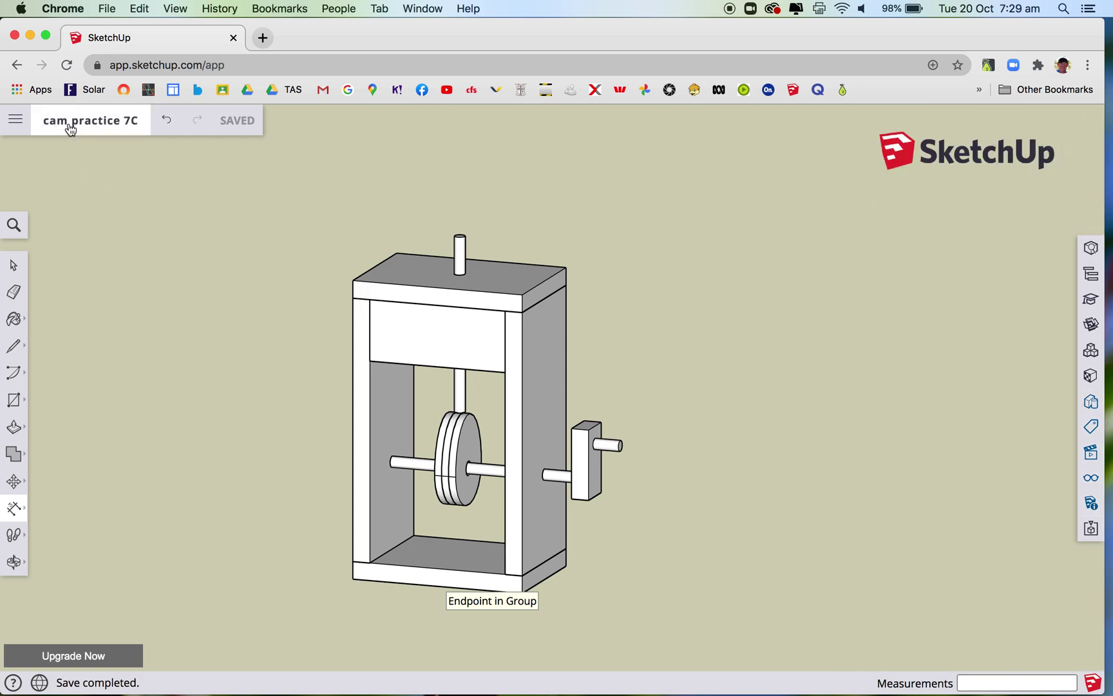
Save the model as a new copy named 'orthographic' in the SketchUp project
click(12, 120)
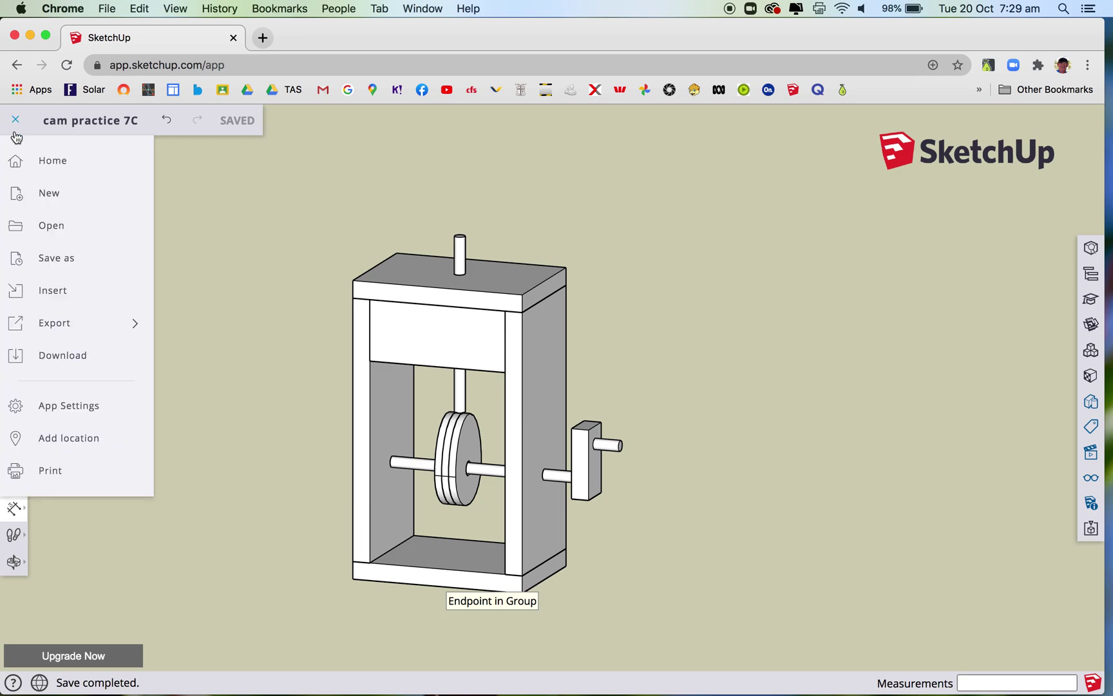
click(83, 258)
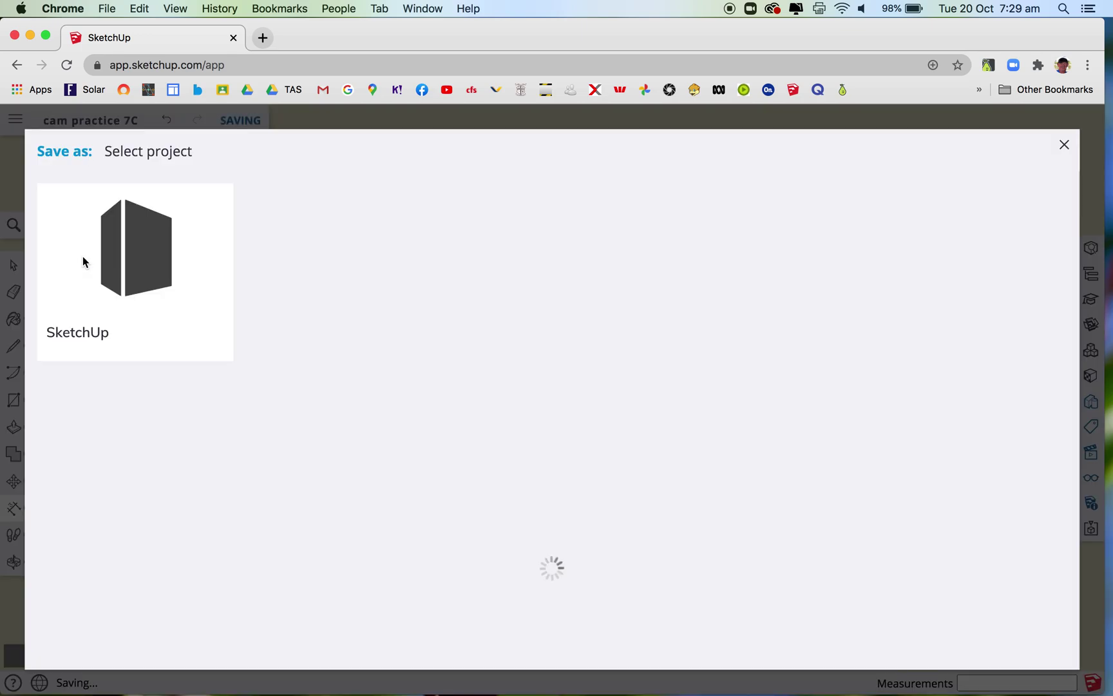
click(147, 280)
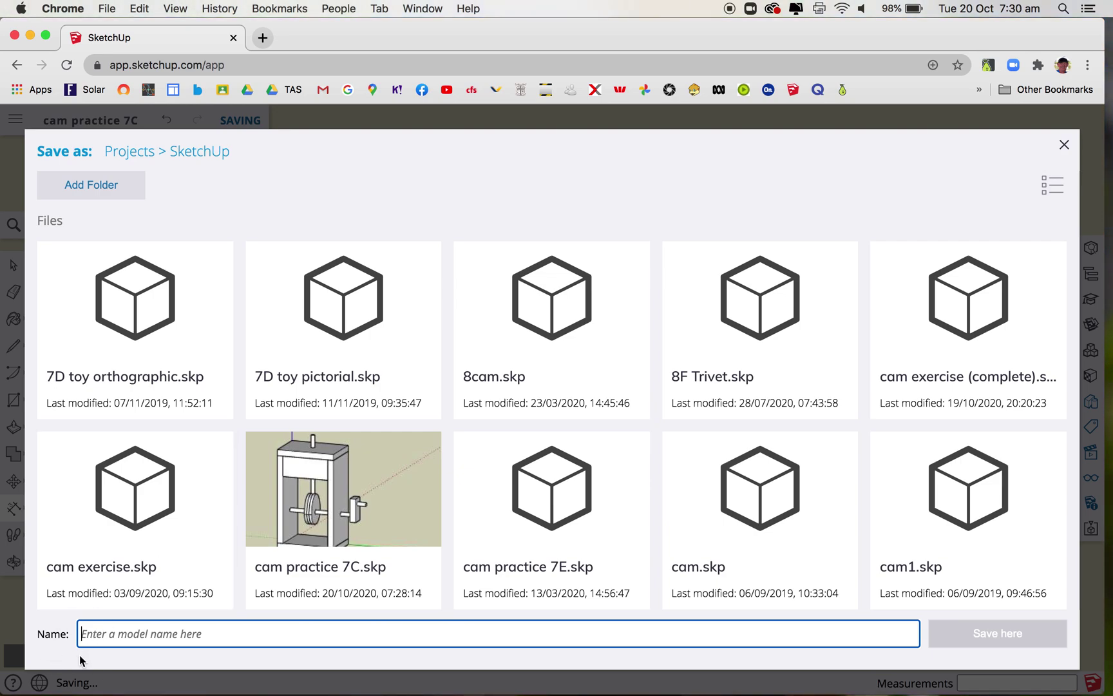
text(orthog)
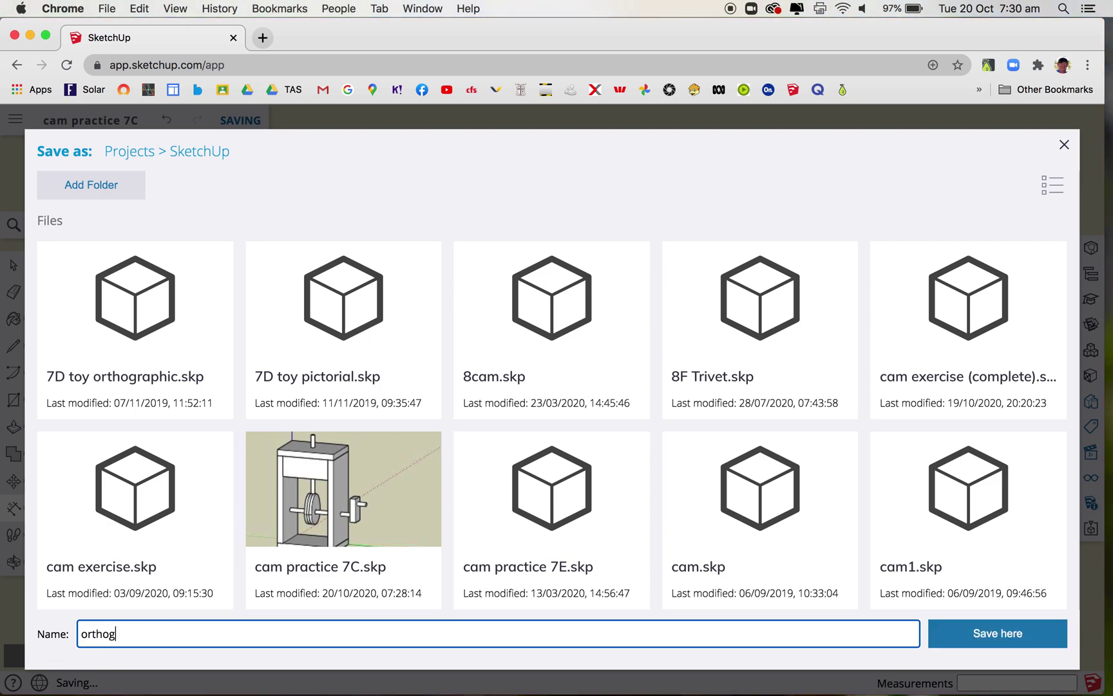
text(raphic)
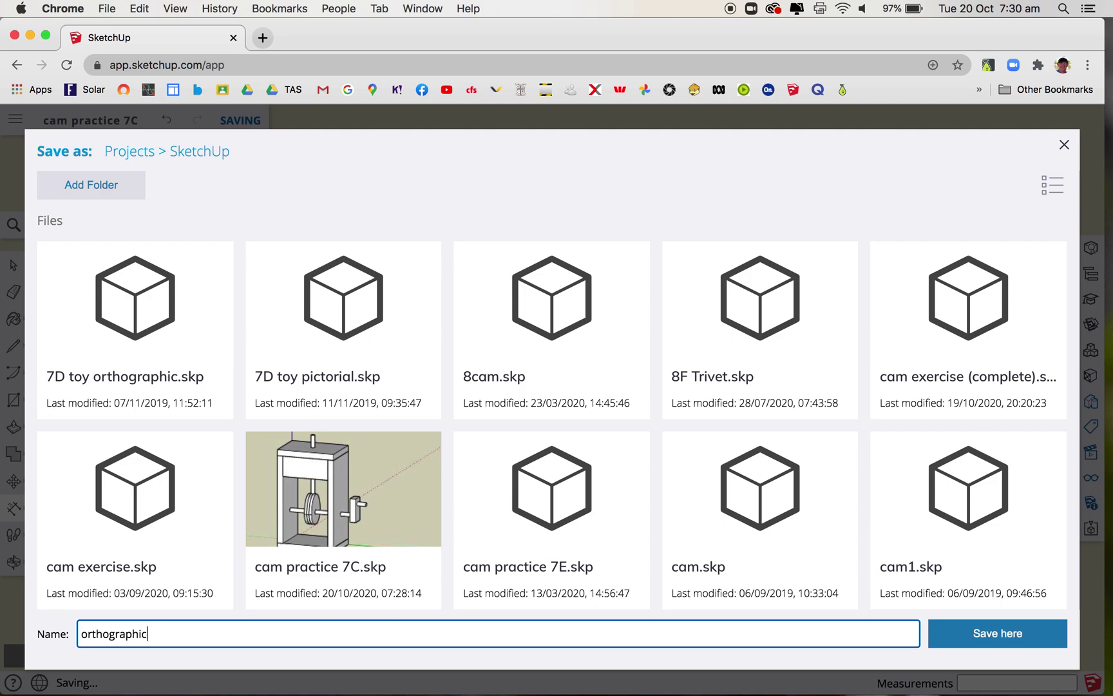
click(983, 633)
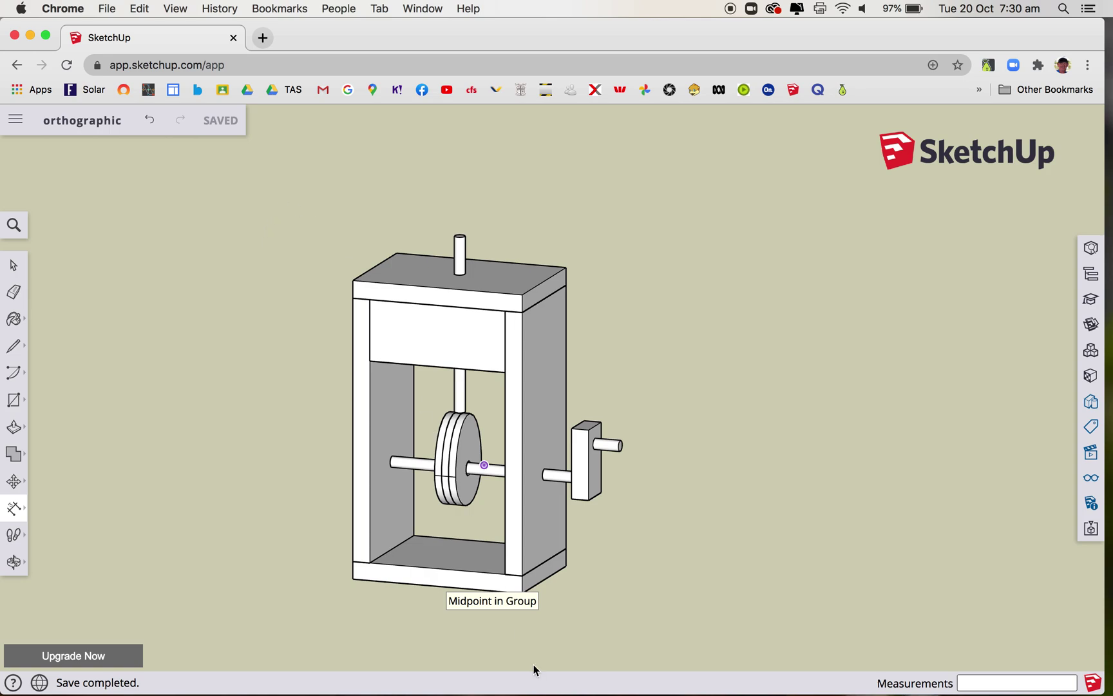
Window-select every part of the cam mechanism and make them one group
click(14, 265)
drag(229, 201, 658, 647)
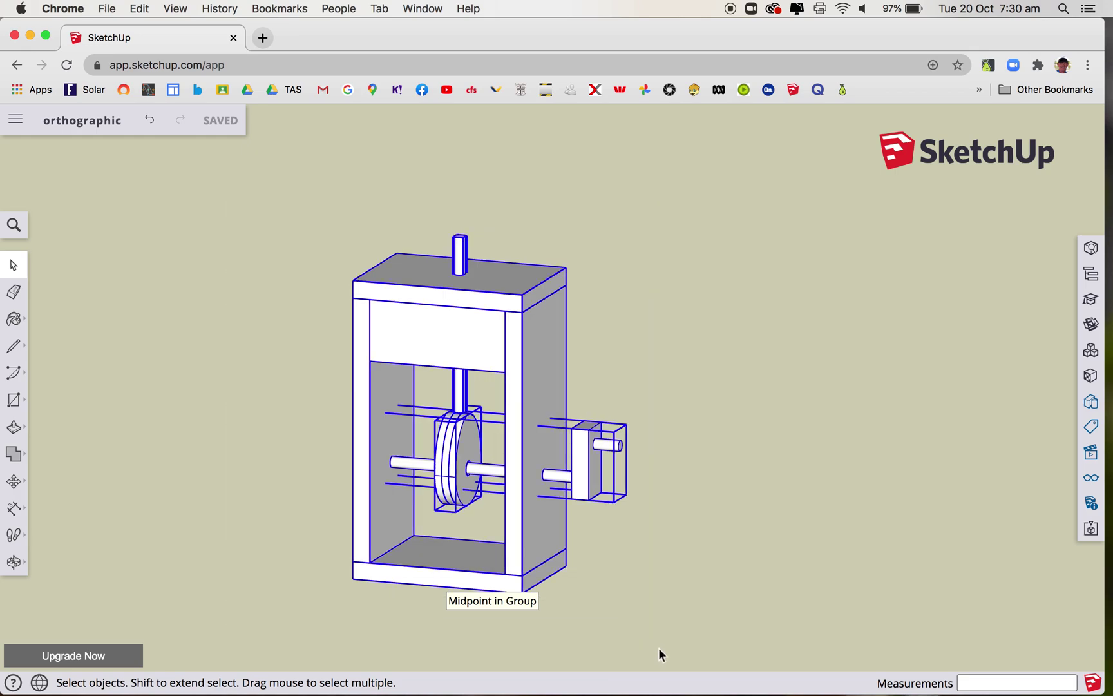
right_click(503, 461)
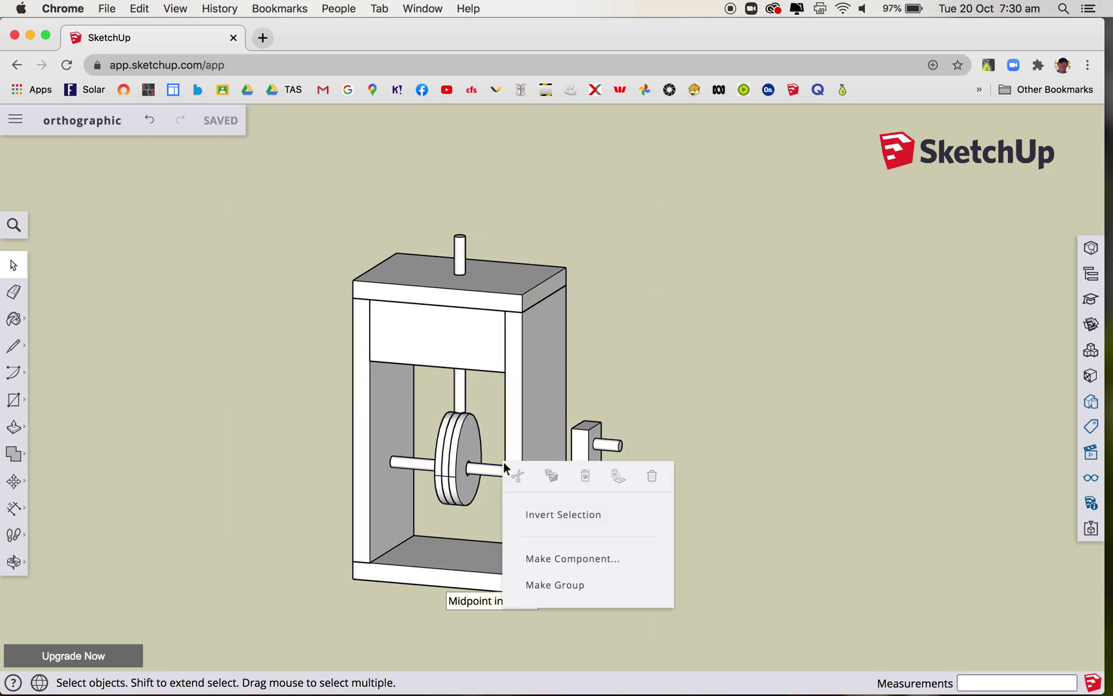
click(561, 583)
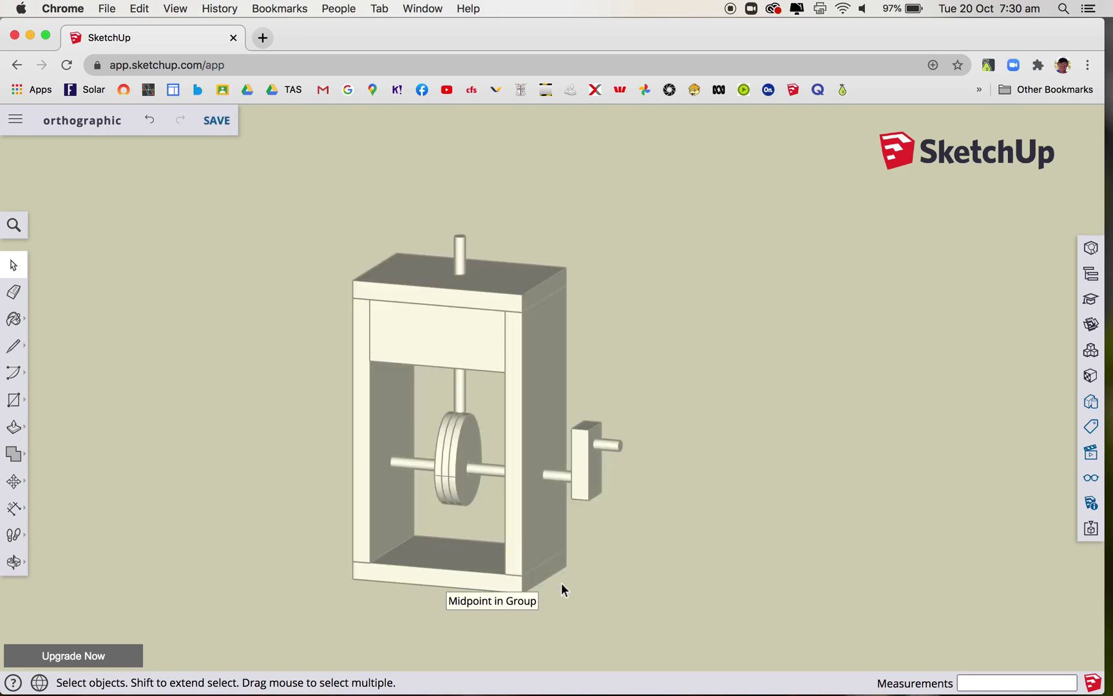
Zoom and pan the view so the grouped model sits toward the lower left
scroll(722, 385, up, 5)
scroll(723, 386, down, 15)
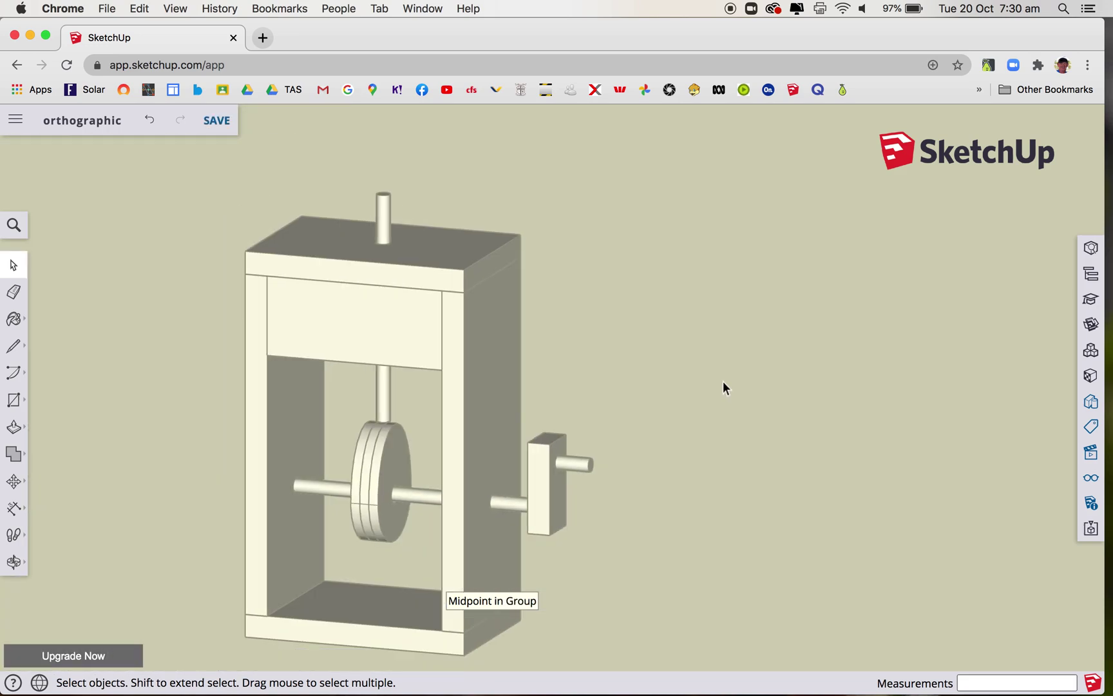
scroll(724, 385, up, 6)
scroll(724, 385, down, 5)
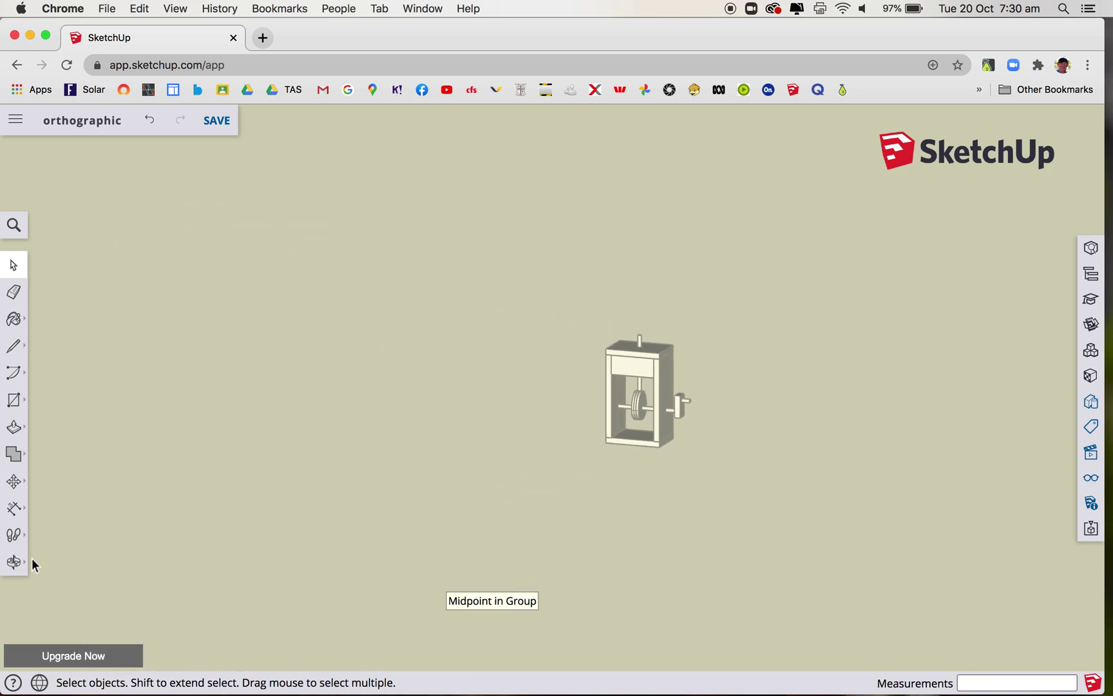
click(14, 563)
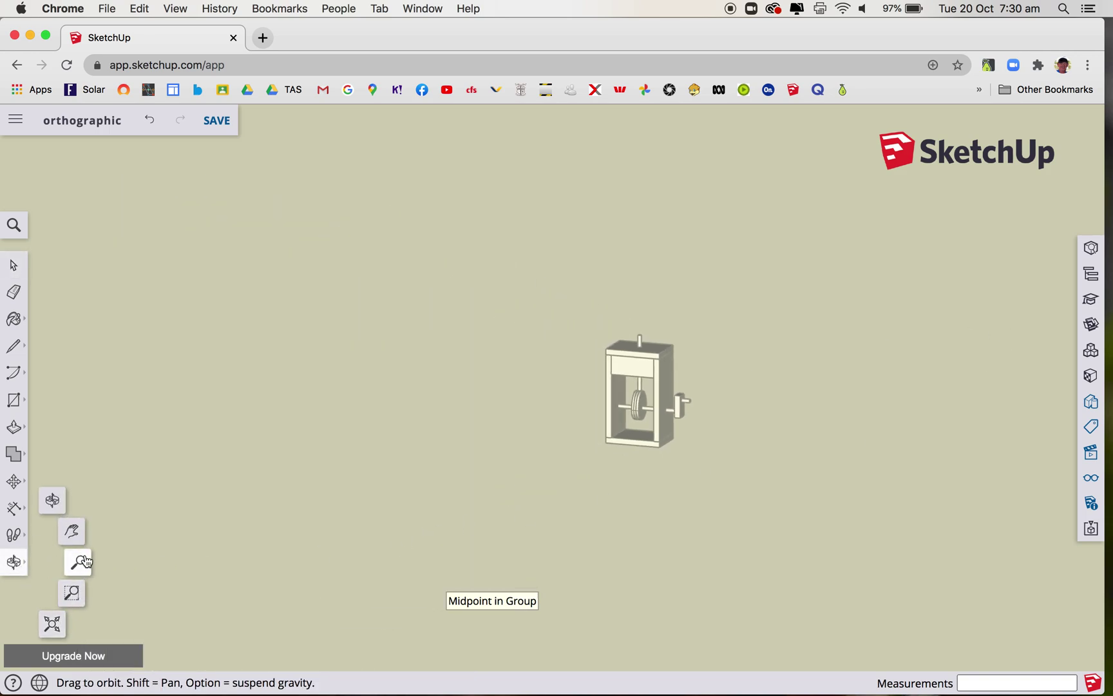
click(72, 534)
drag(609, 413, 399, 555)
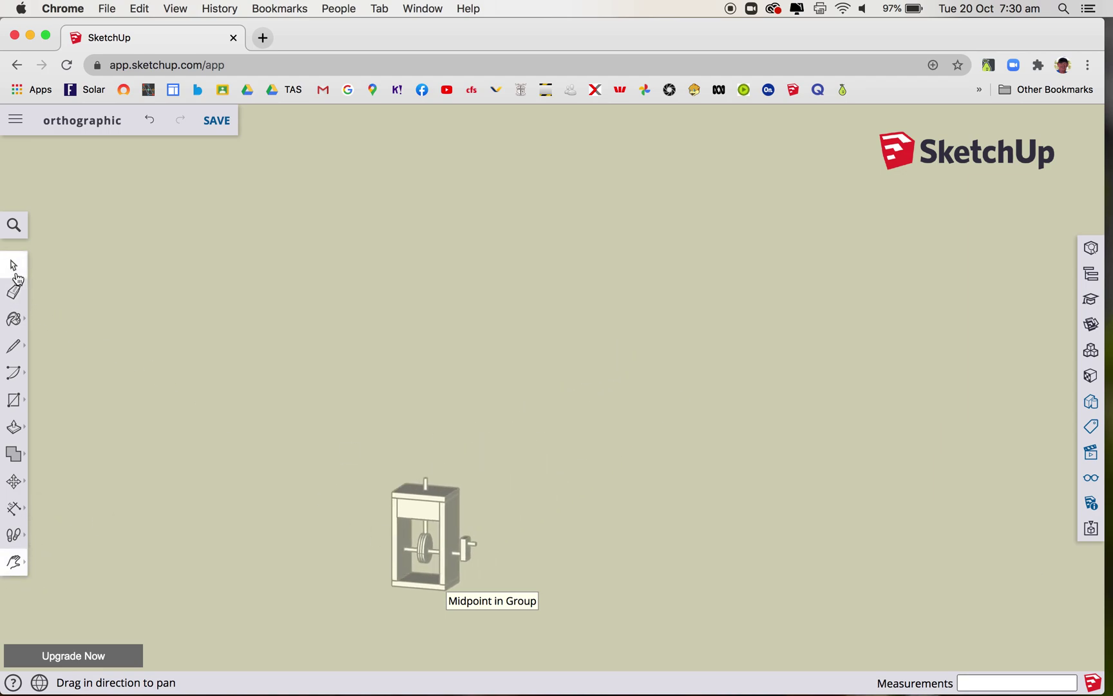
Cancel a stray move and window-select the whole grouped mechanism
key(m)
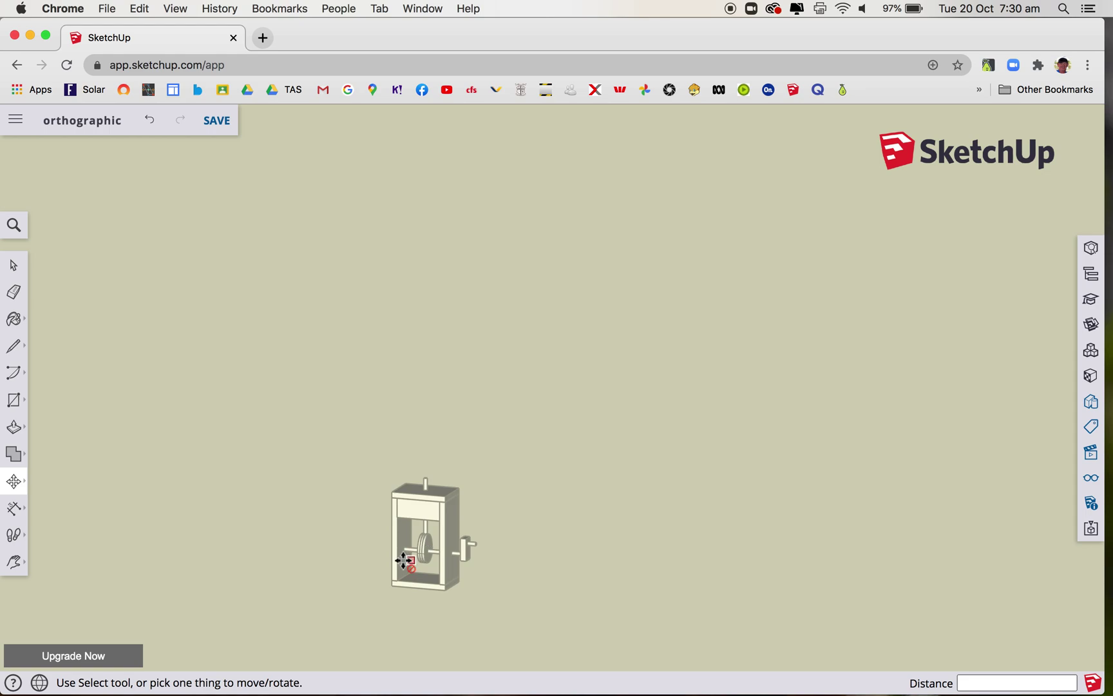
click(403, 560)
key(space)
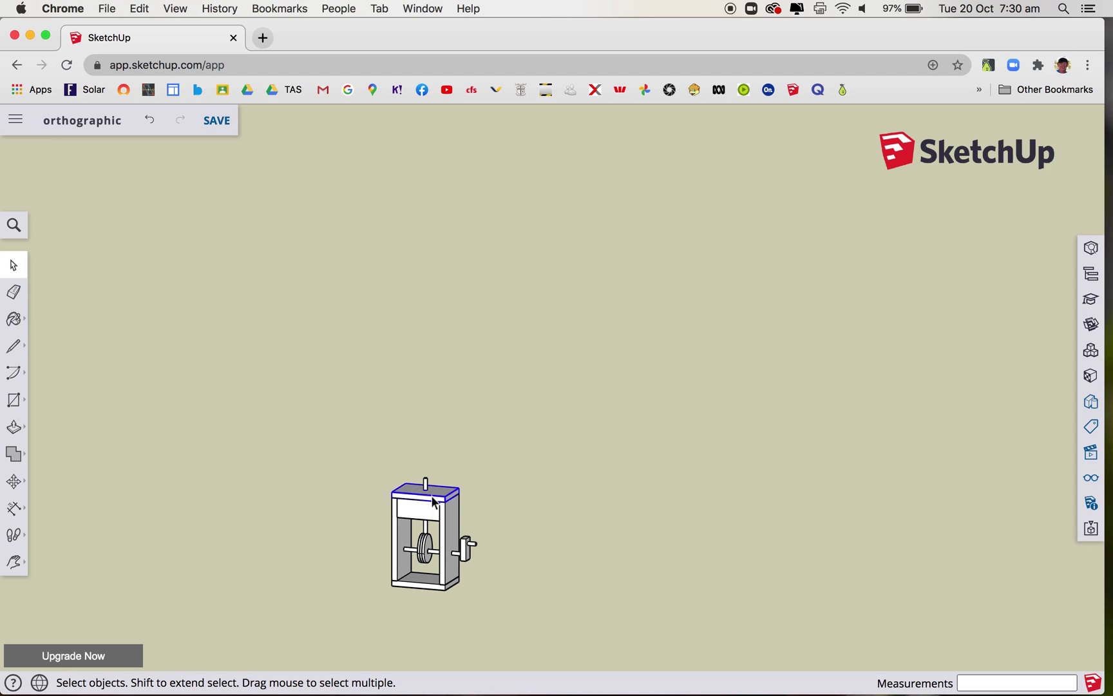
drag(371, 447, 508, 622)
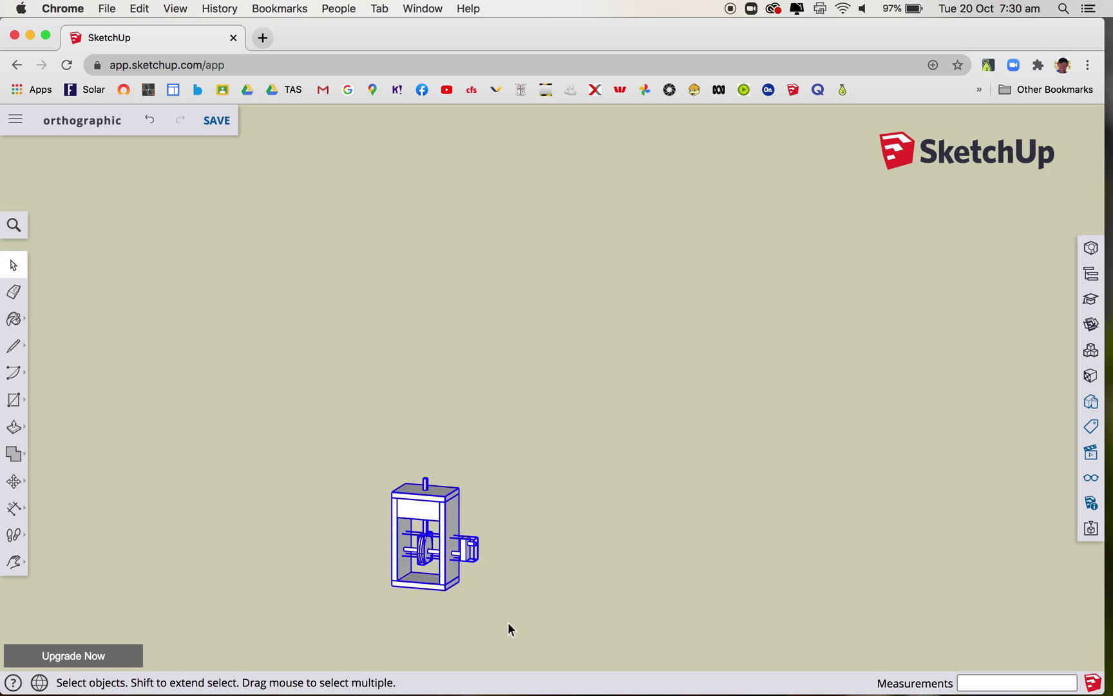
Copy the mechanism straight up the blue axis, about 289 mm above the original
key(m)
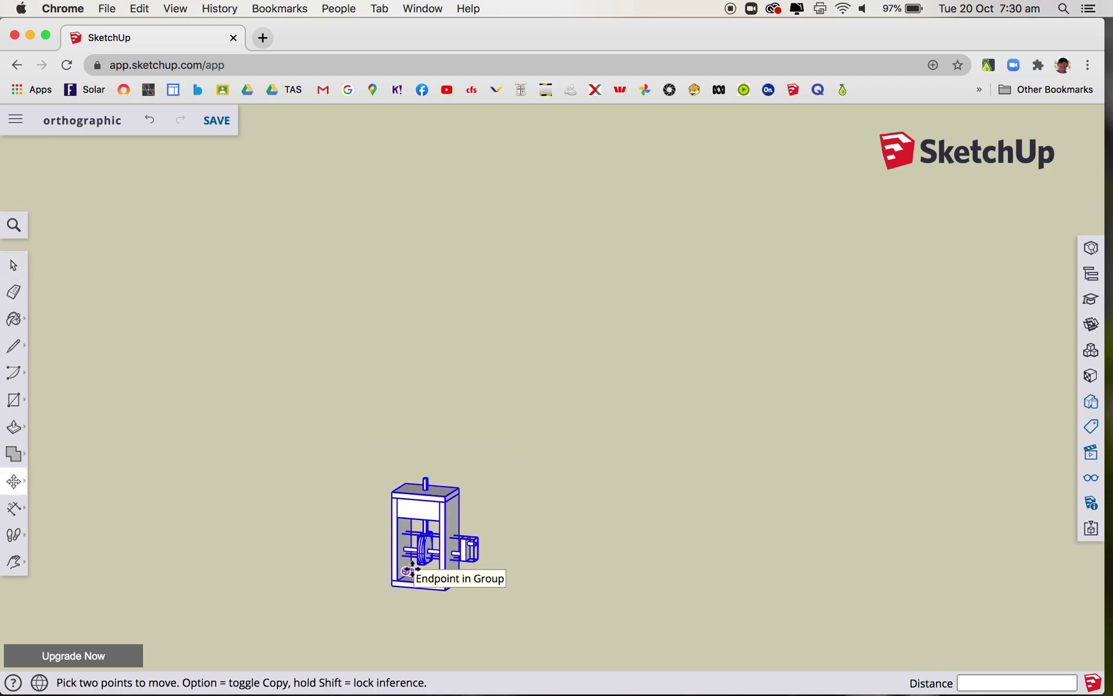
click(411, 568)
key(alt)
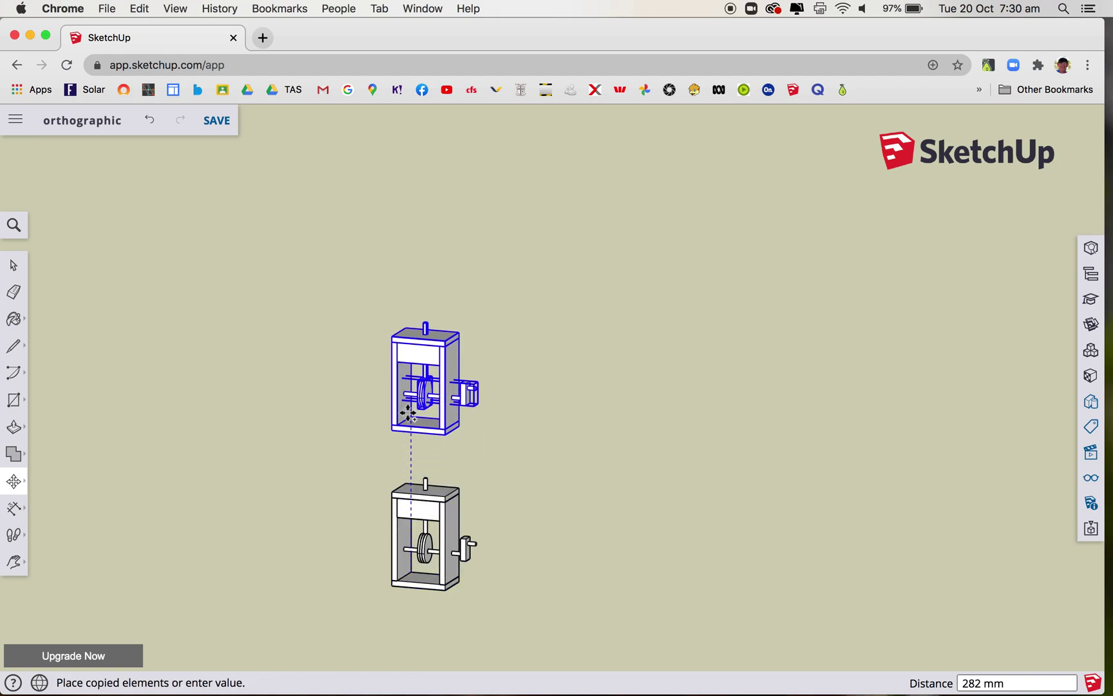
click(409, 412)
click(14, 264)
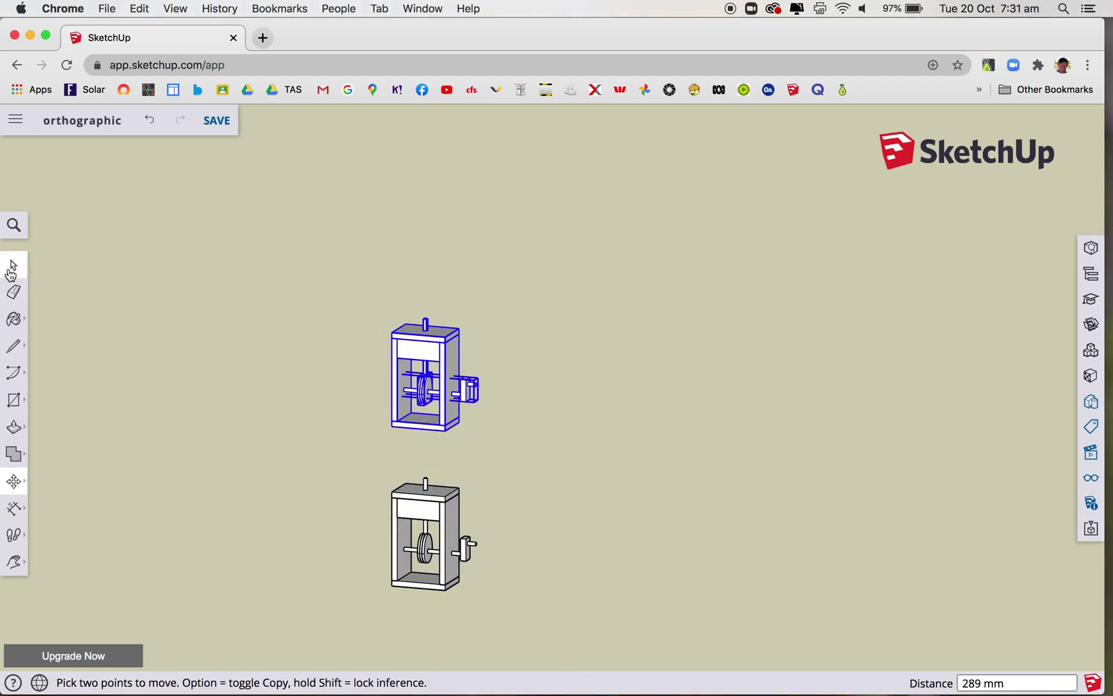
click(451, 540)
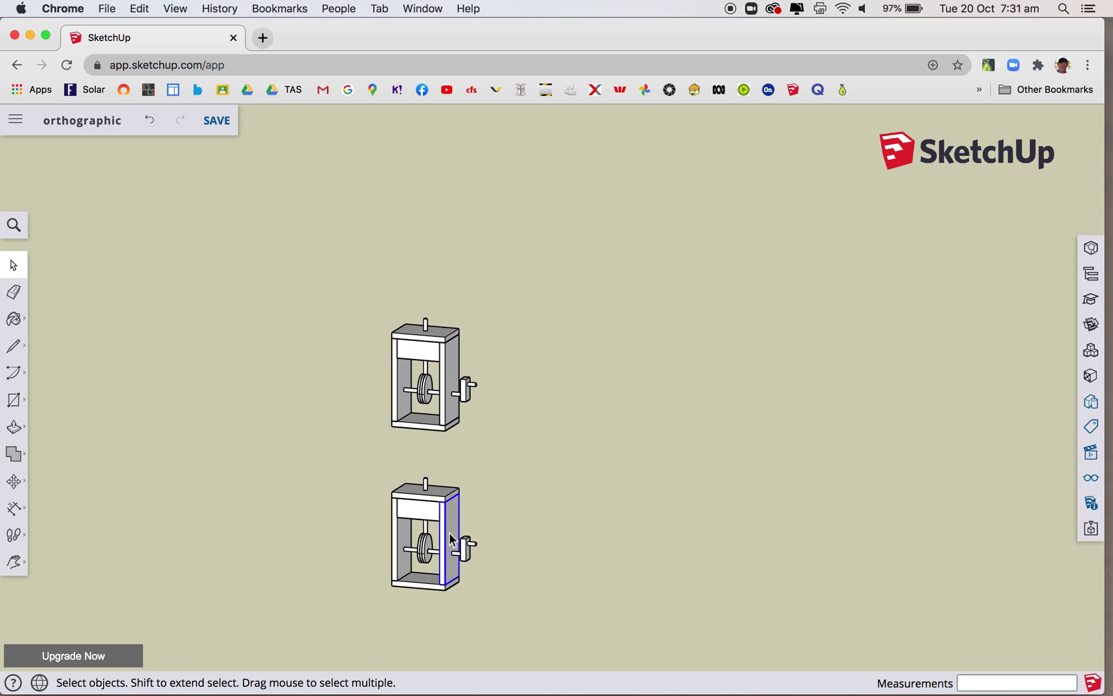
Make the lower cam mechanism model a single group
drag(356, 458, 549, 625)
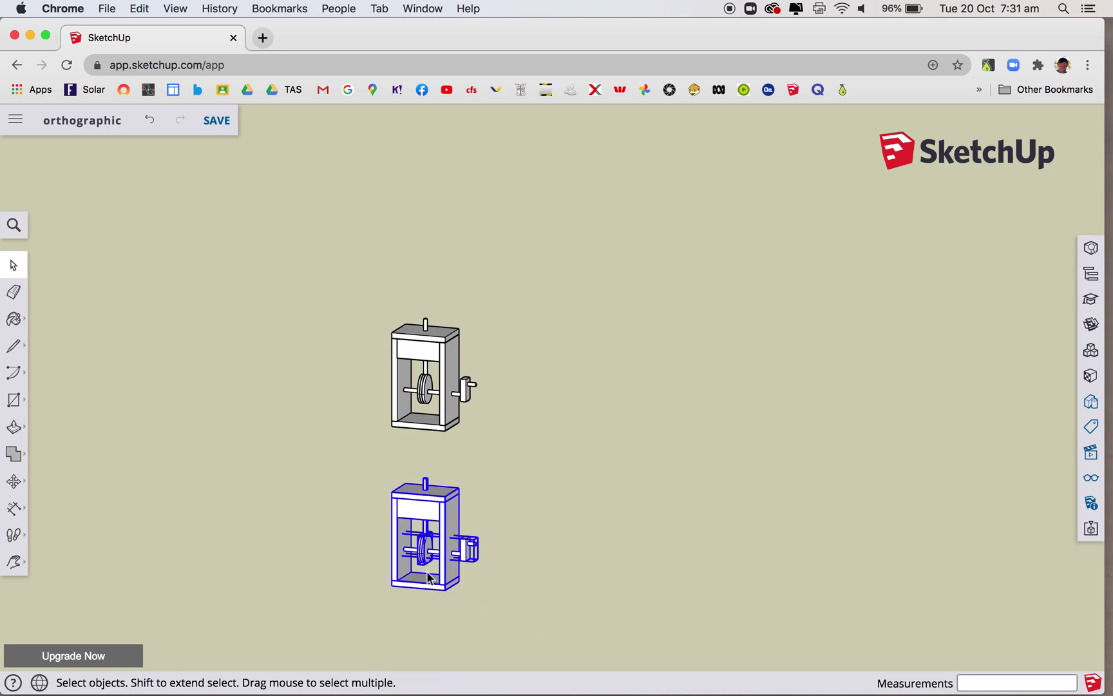
right_click(444, 527)
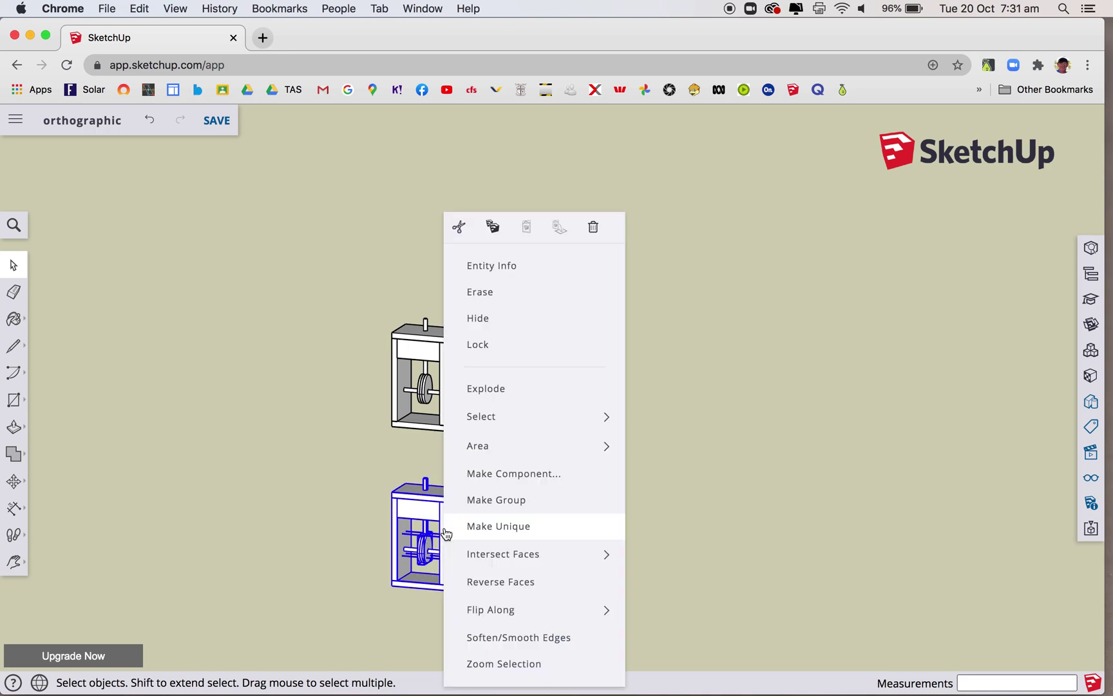
click(494, 502)
Make the upper cam mechanism model a single group
drag(398, 312, 510, 452)
right_click(440, 389)
click(438, 383)
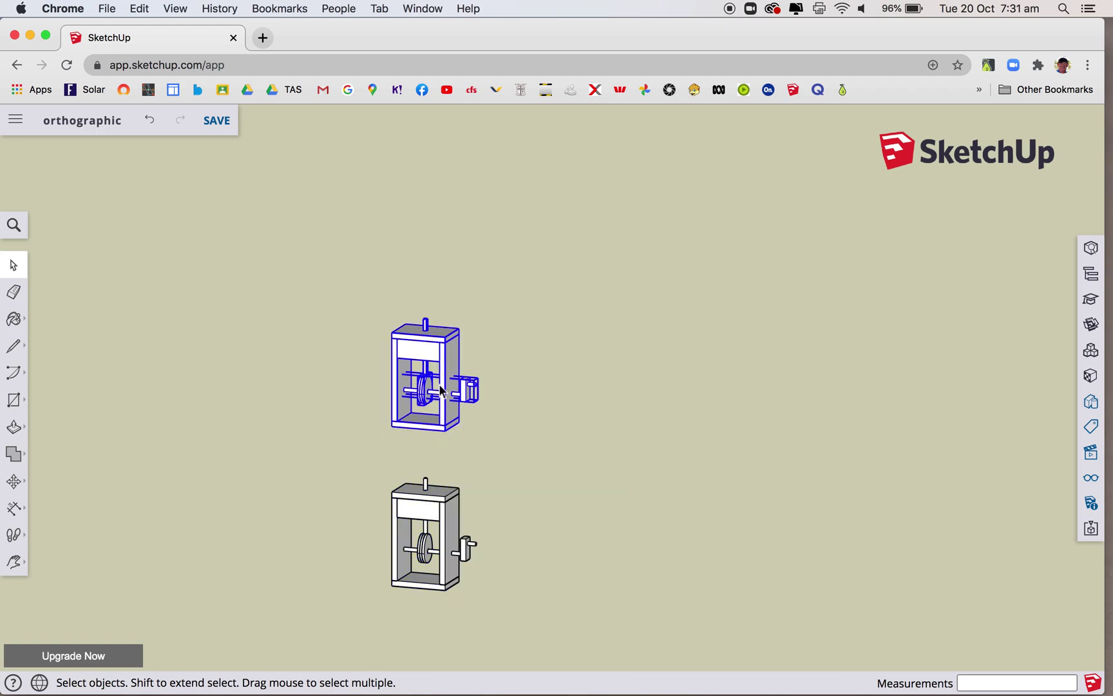
right_click(438, 384)
click(521, 502)
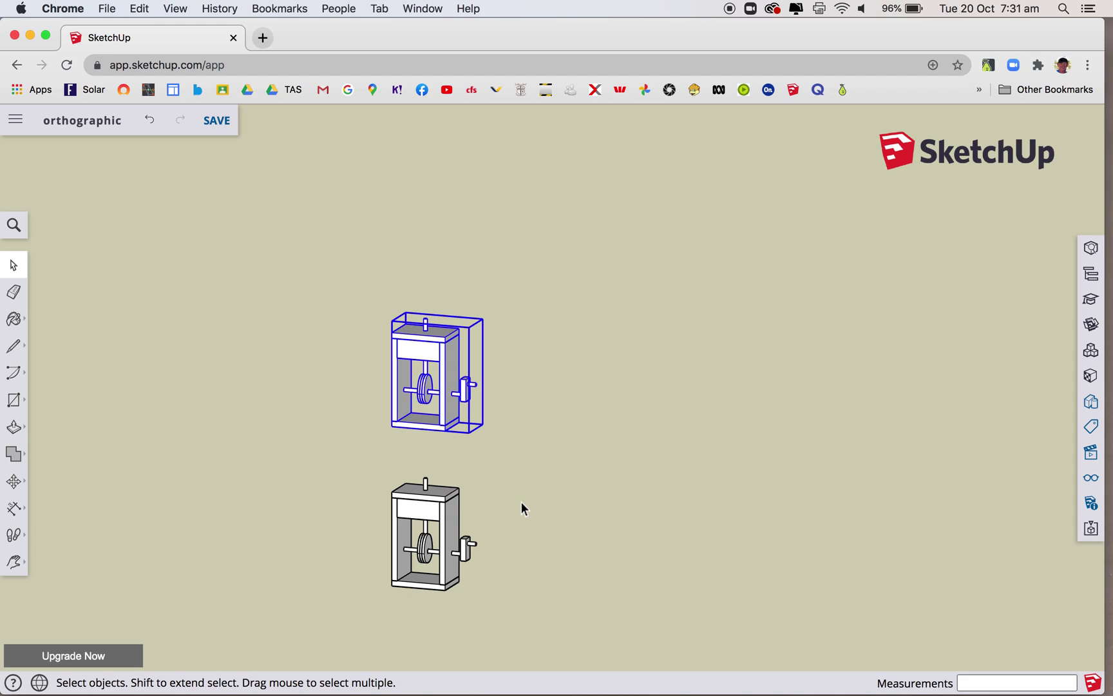
Copy the lower group about 288 mm to the left along the green axis
click(453, 559)
key(m)
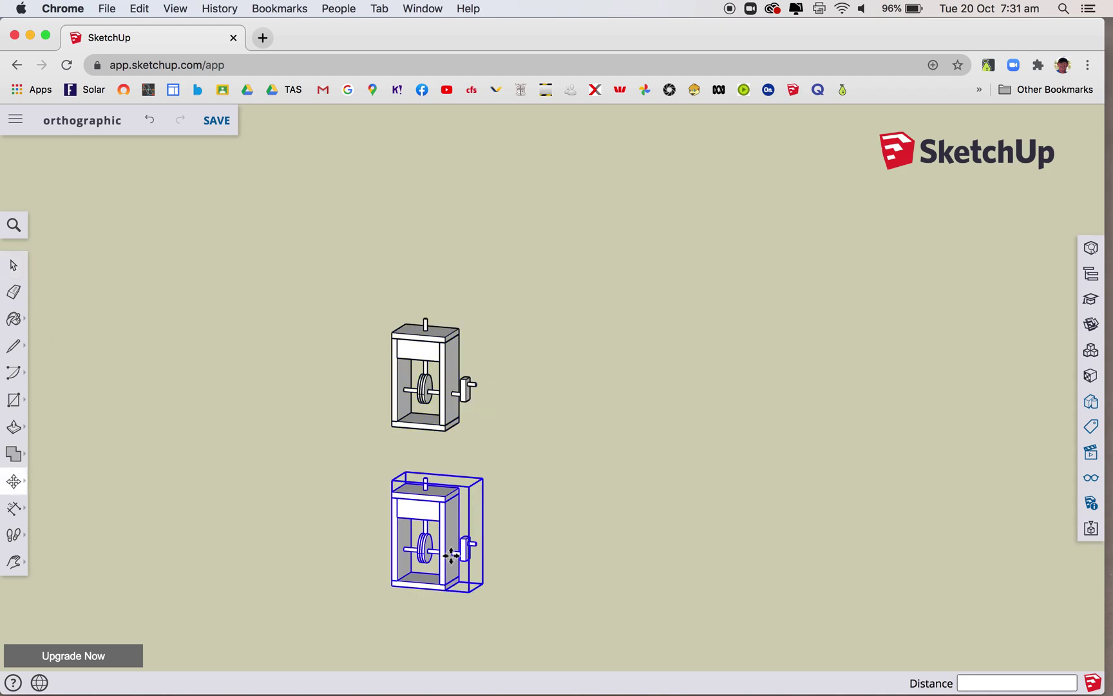
click(452, 555)
key(alt)
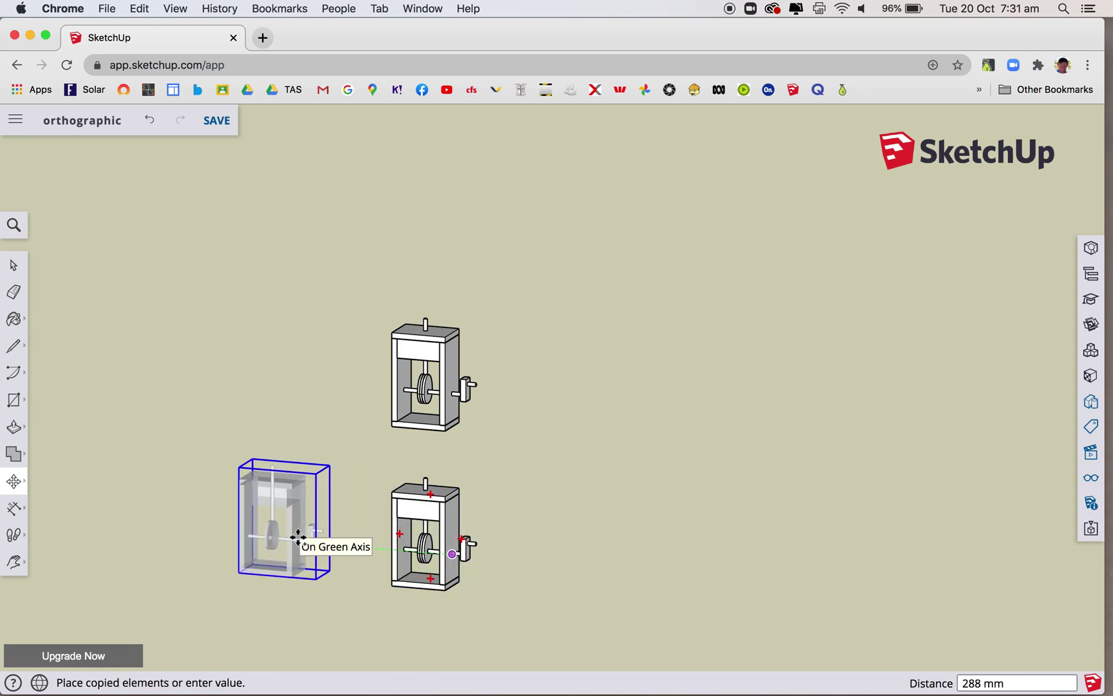
click(297, 537)
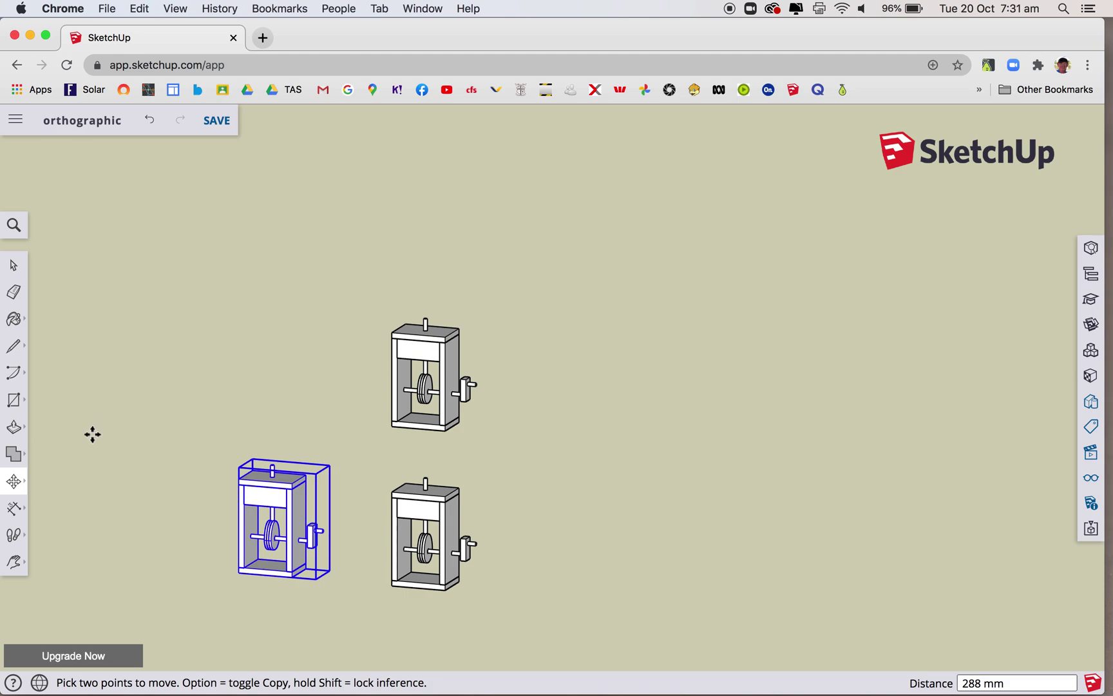
click(15, 484)
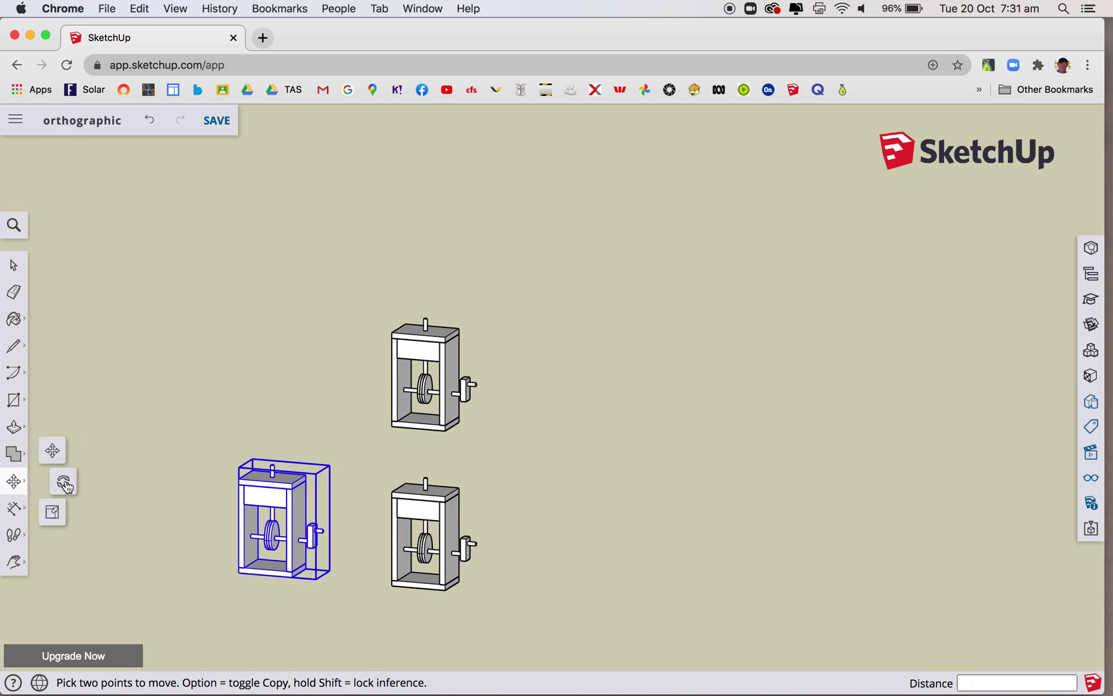
Try a 45° rotation with the Rotate tool and undo it
click(62, 484)
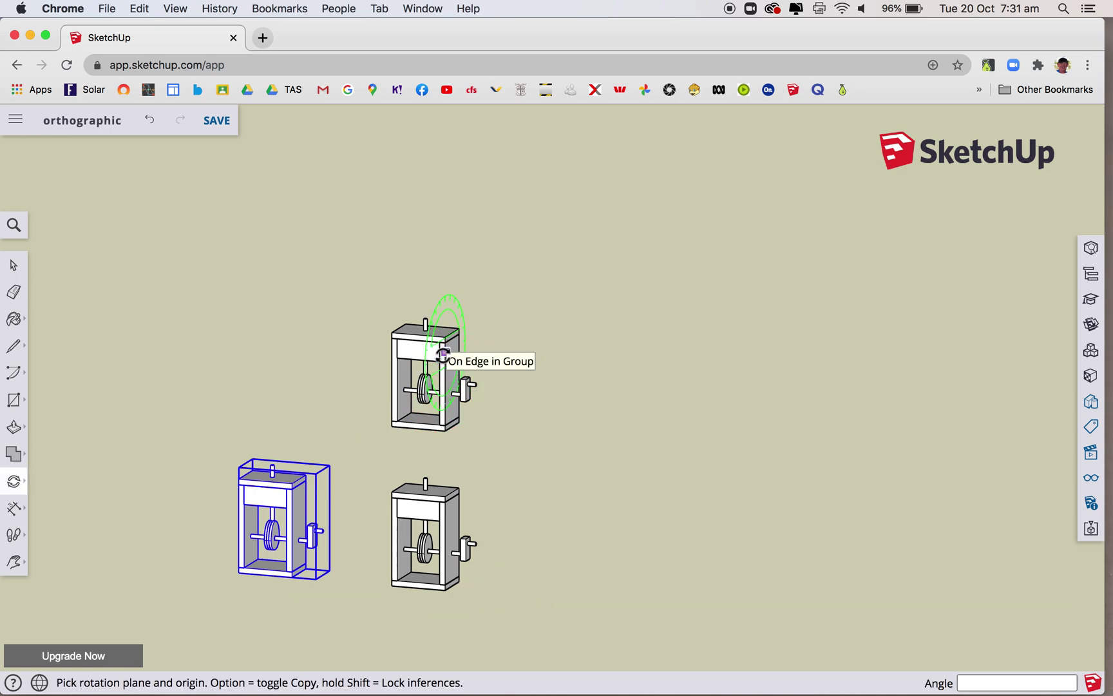
click(444, 353)
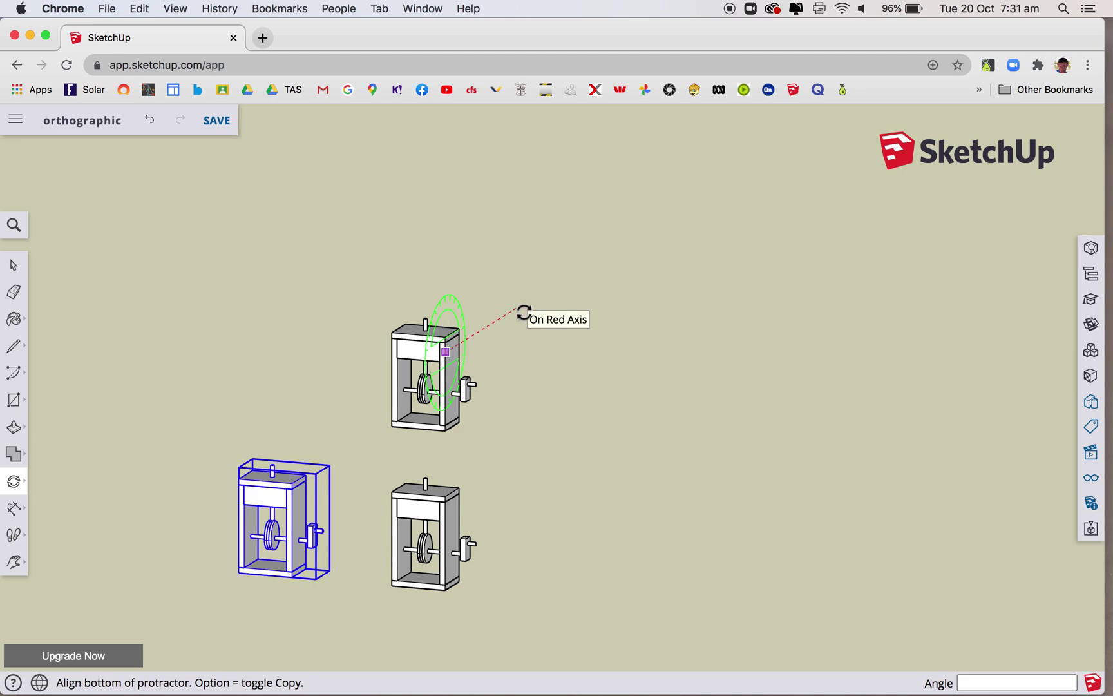
click(523, 311)
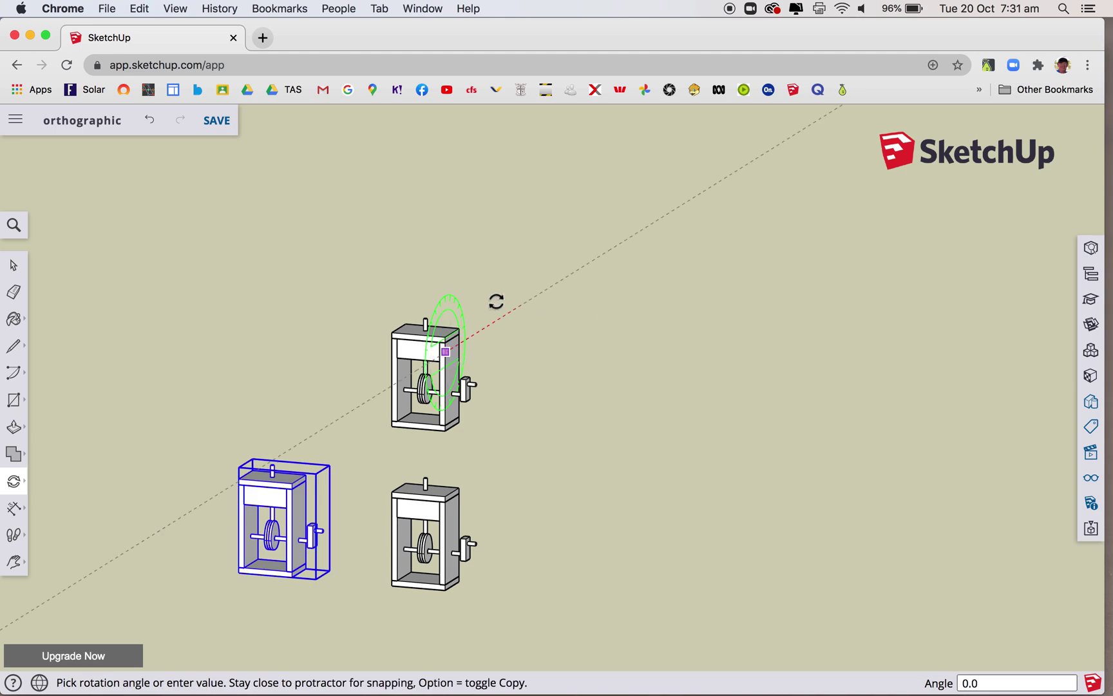
click(462, 296)
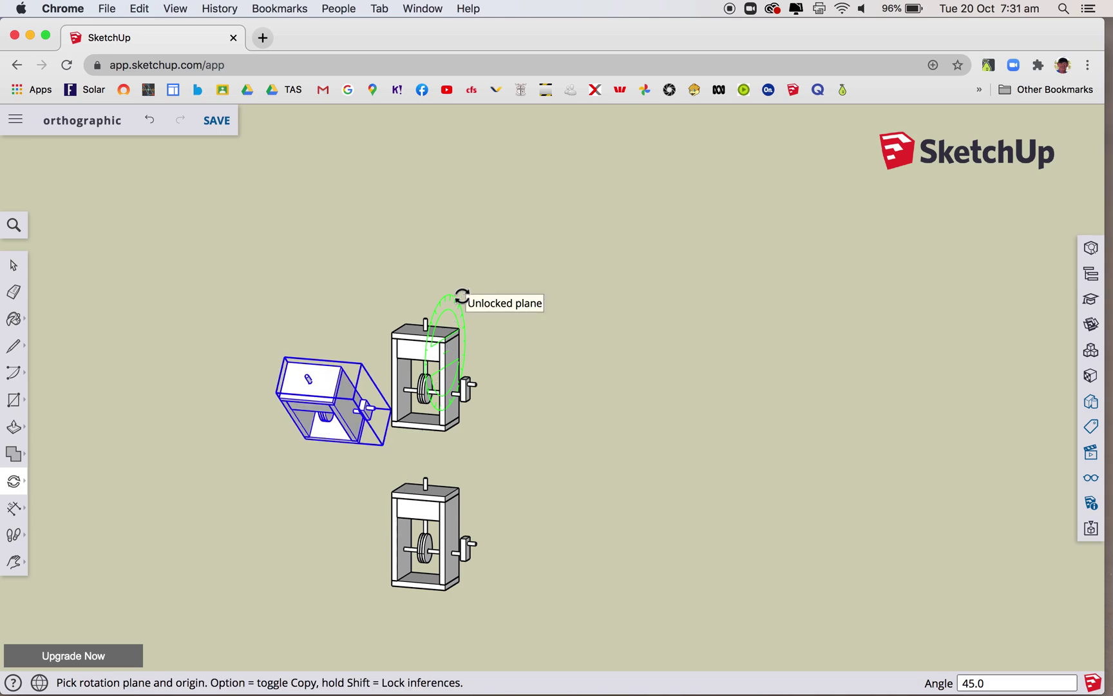
key(super+z)
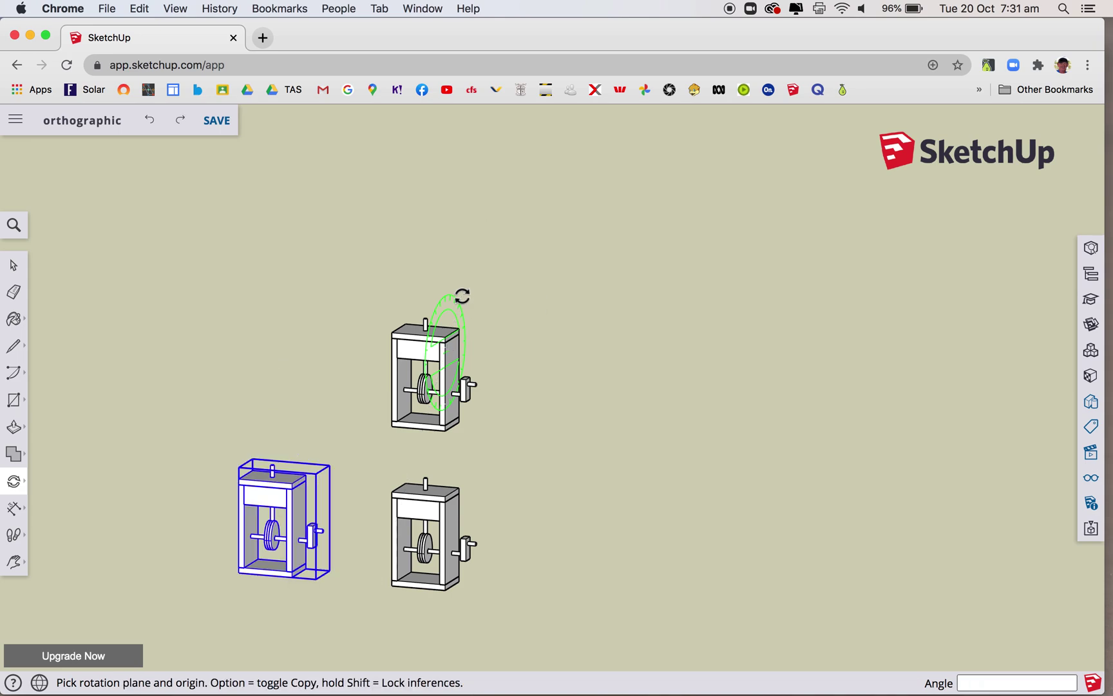
Rotate the upper group 90° about the red axis onto its side
click(13, 264)
click(452, 371)
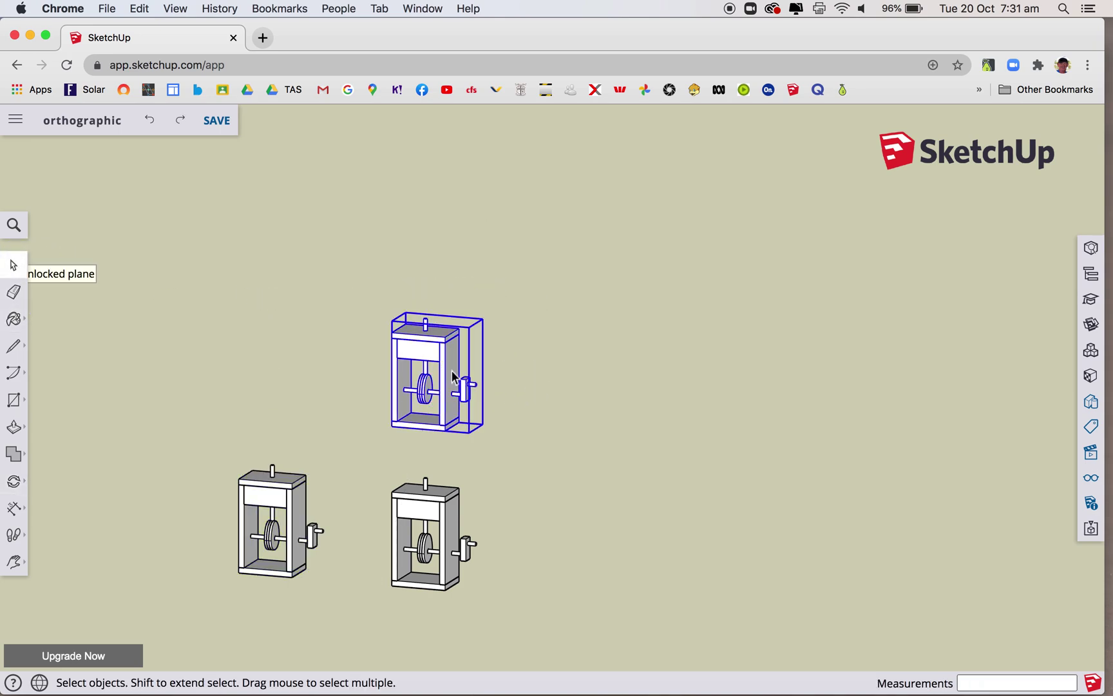
click(14, 480)
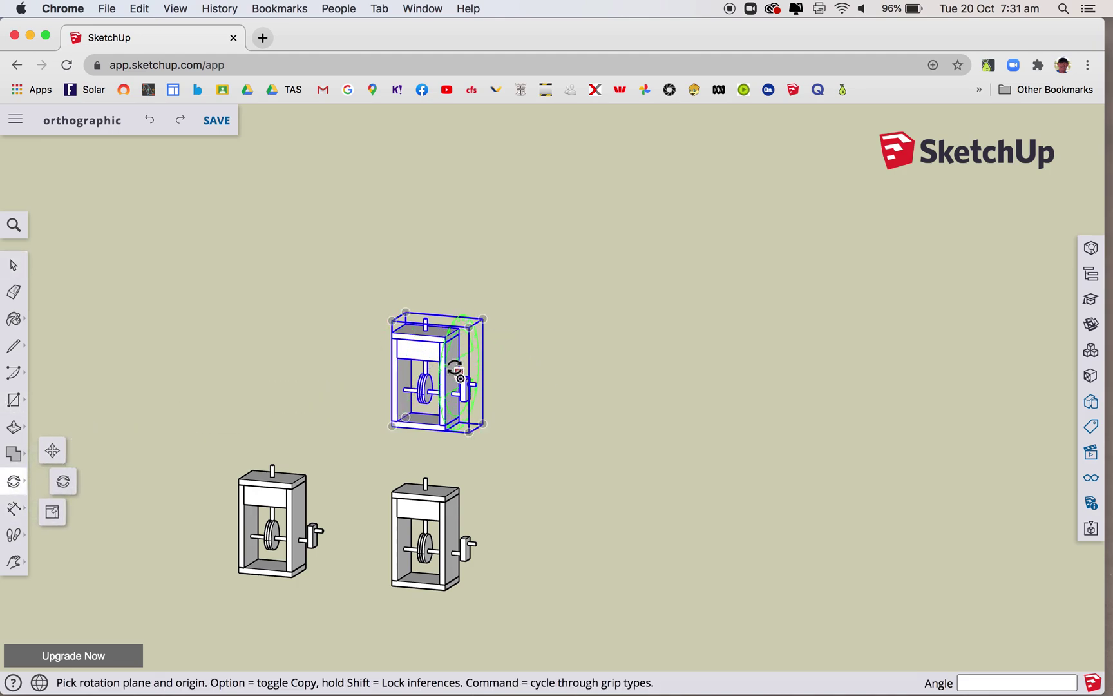
click(460, 375)
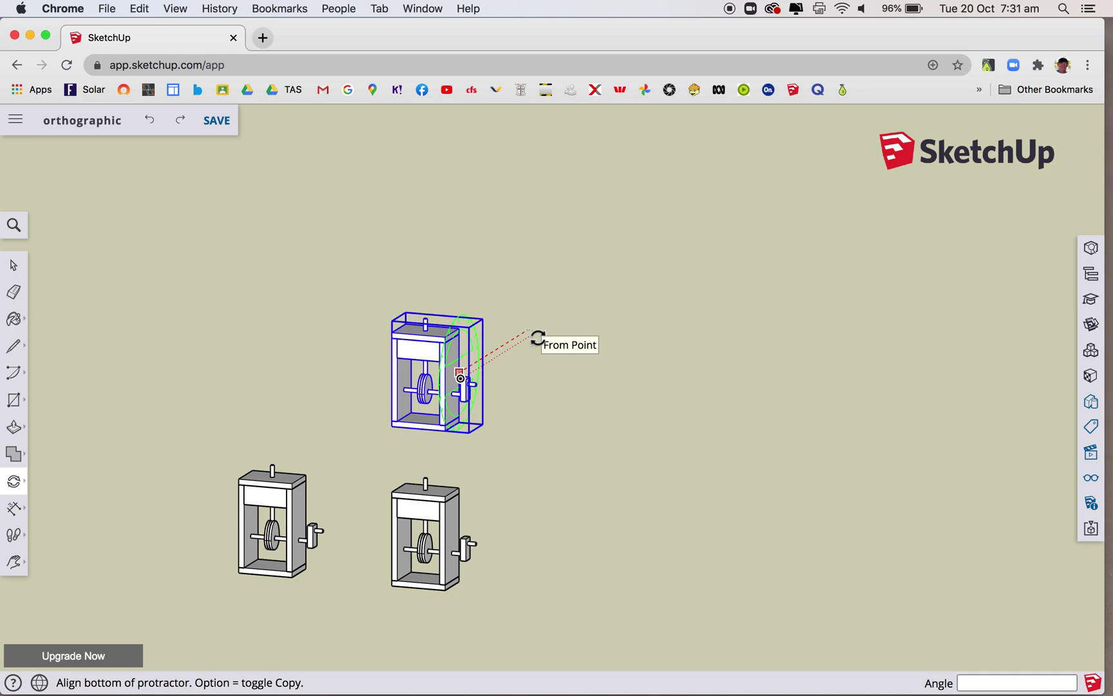
click(537, 338)
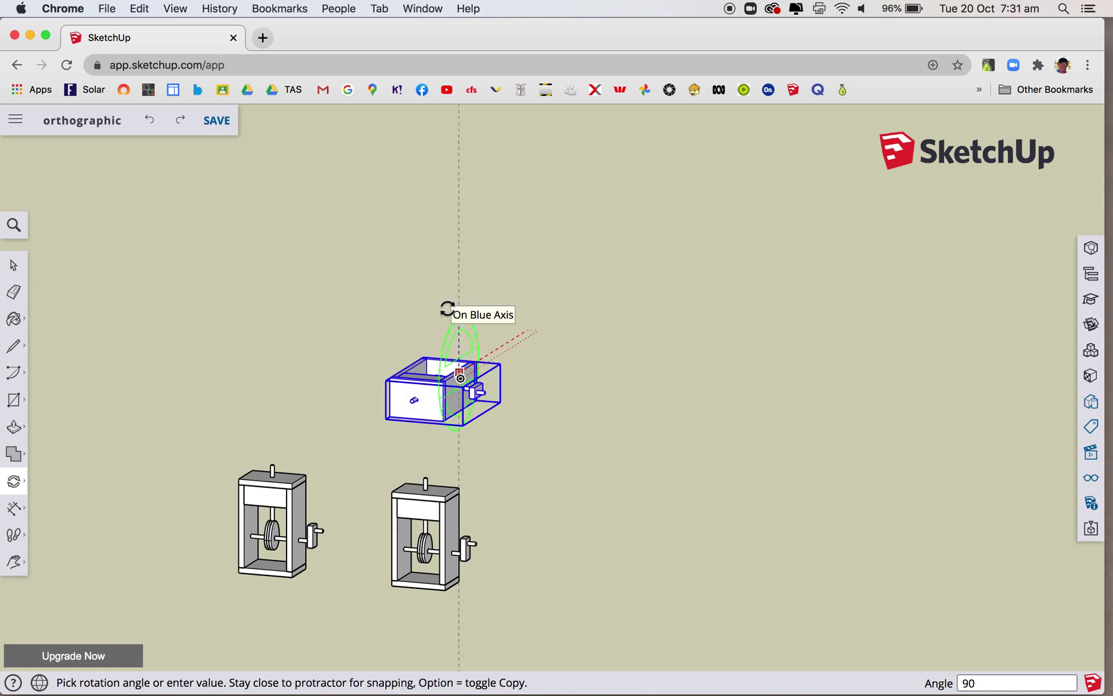
click(447, 309)
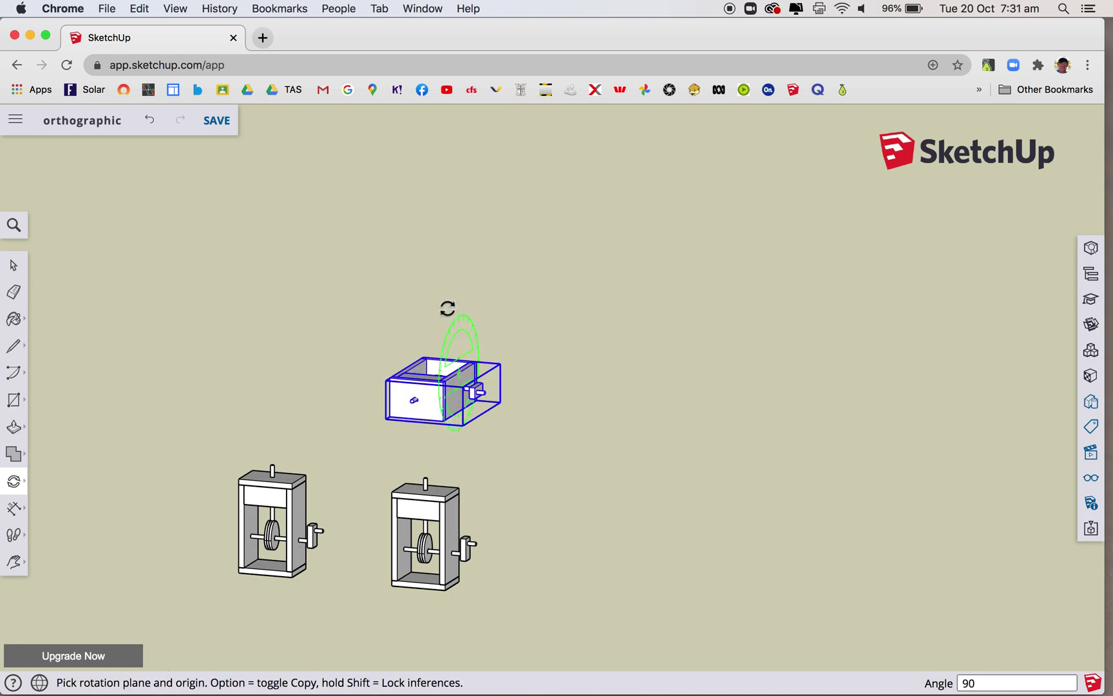
click(13, 266)
click(284, 500)
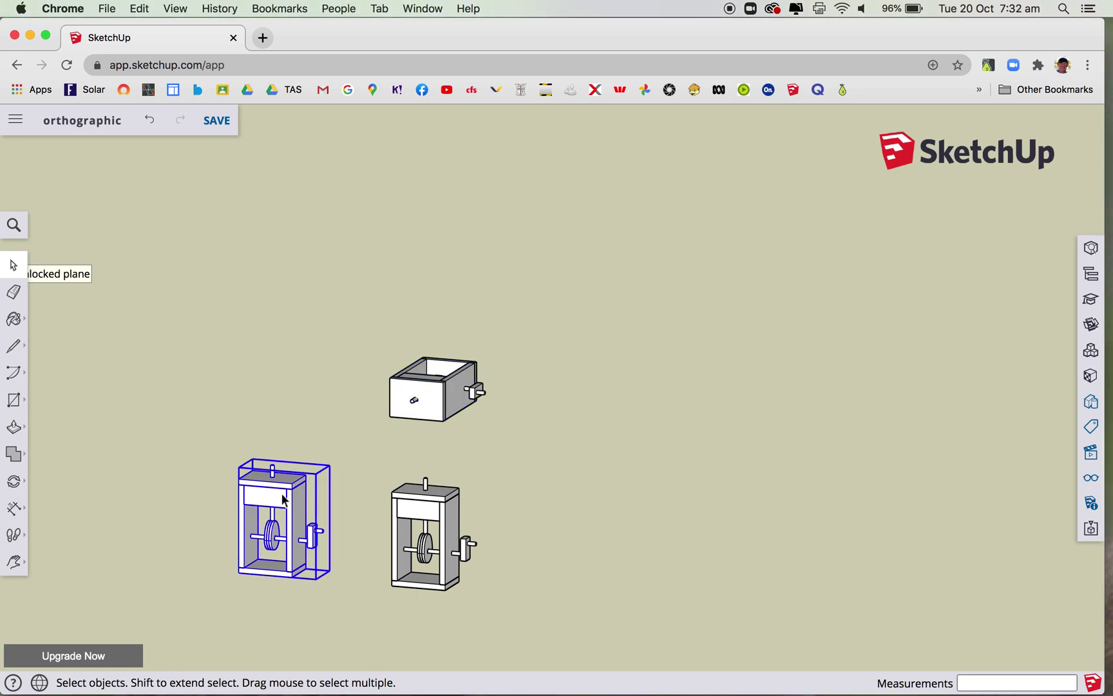
Rotate the left copy 90° about a centre on its top, typing 90
click(17, 482)
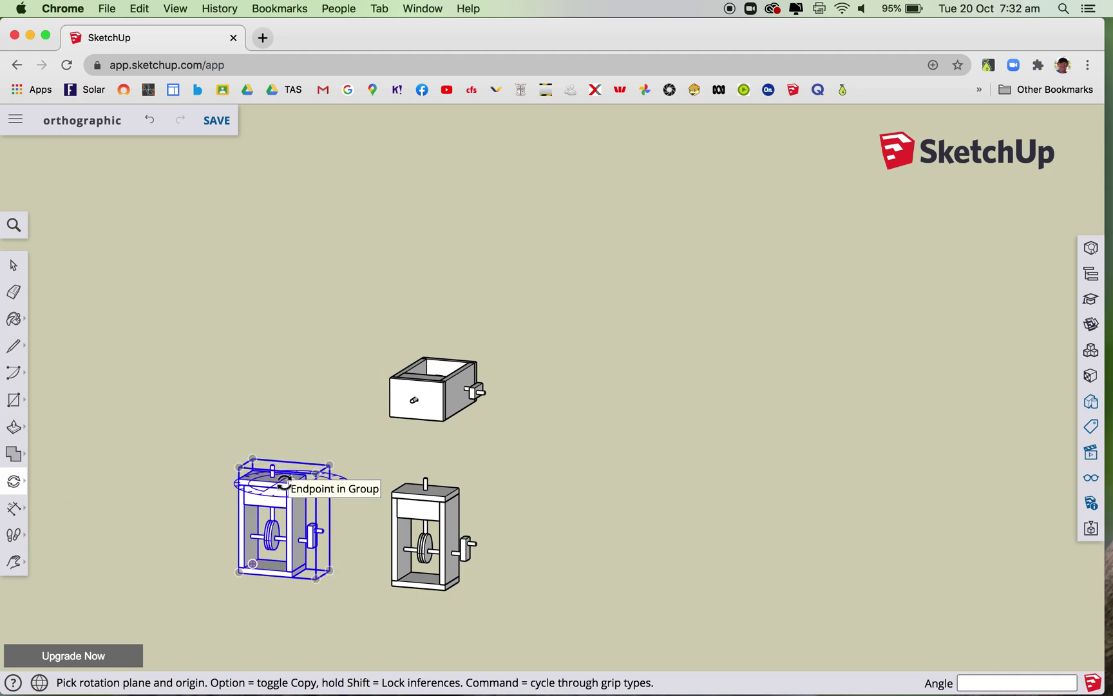
click(285, 481)
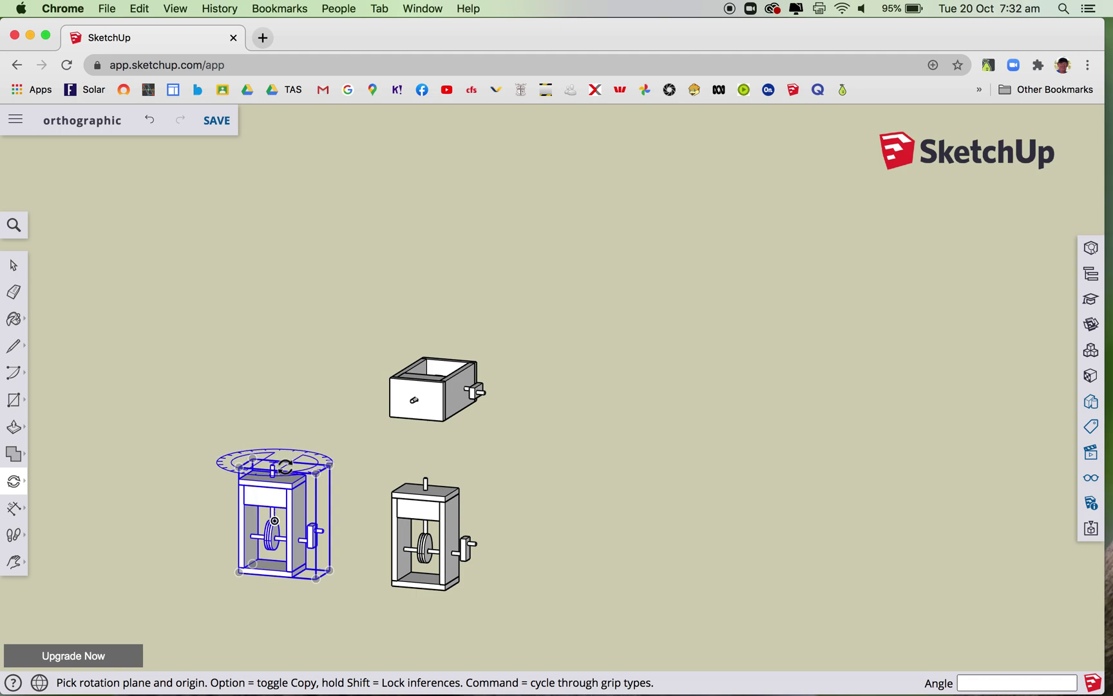
click(283, 465)
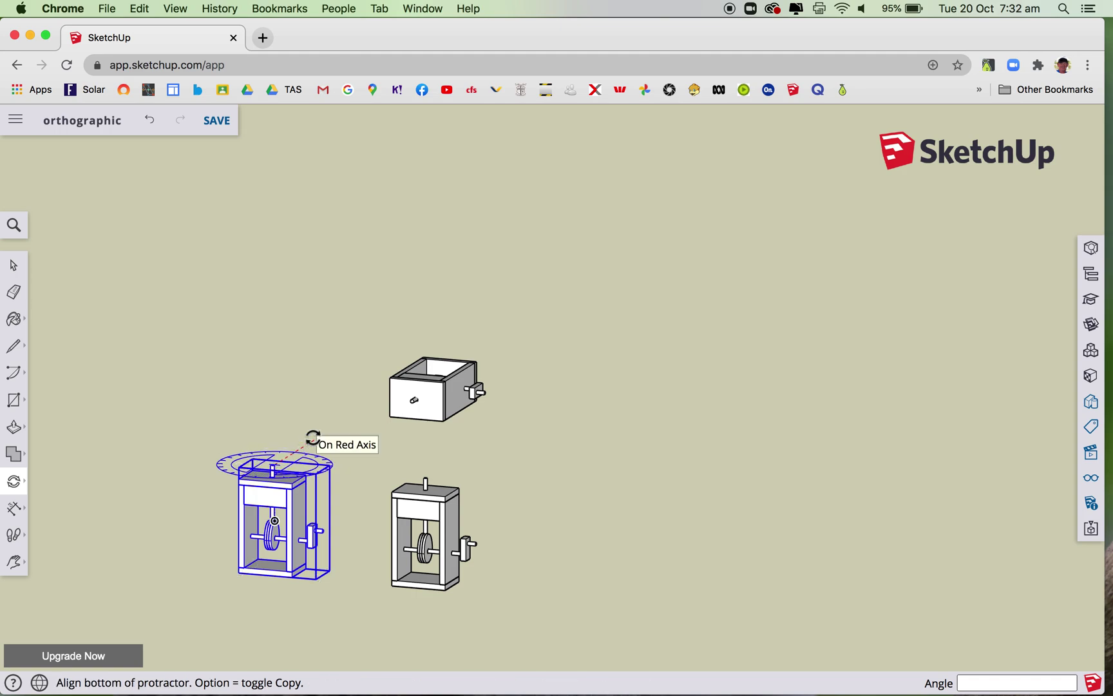
click(313, 438)
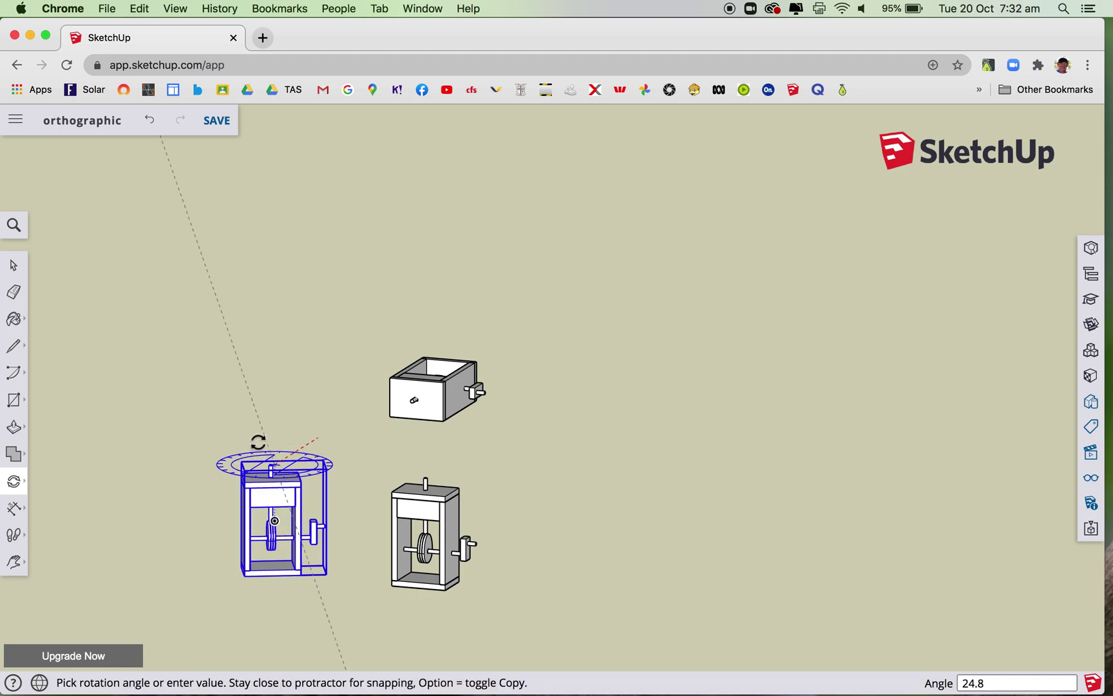
text(90)
key(Return)
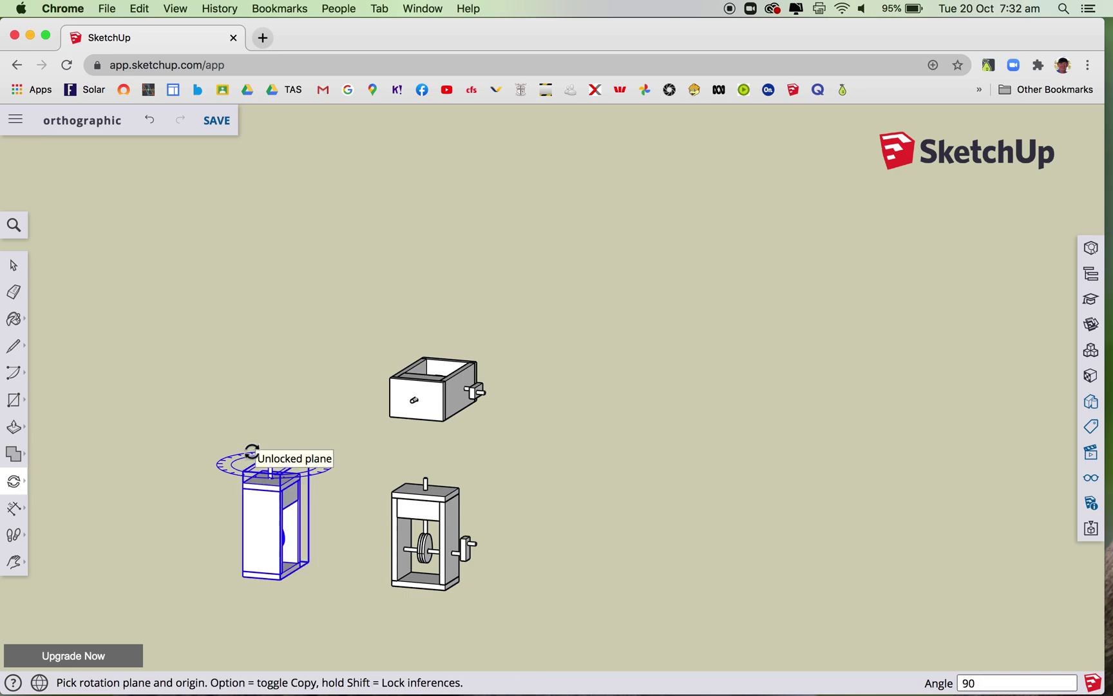
Browse the standard views in the Scenes panel and settle on Front
click(1091, 455)
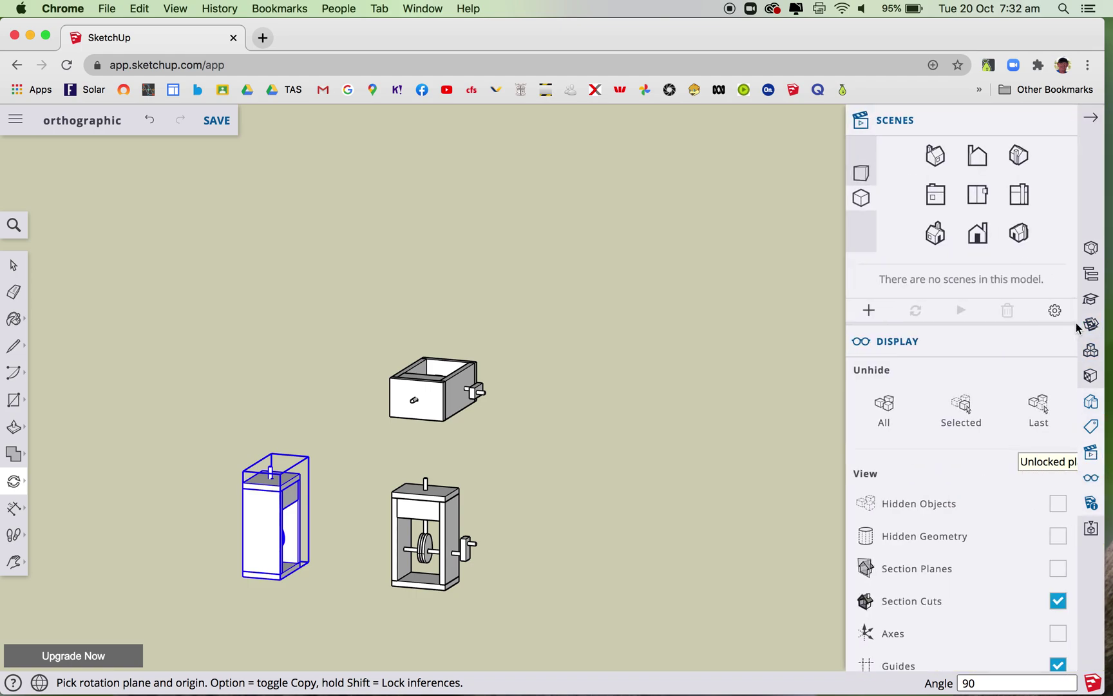
click(978, 204)
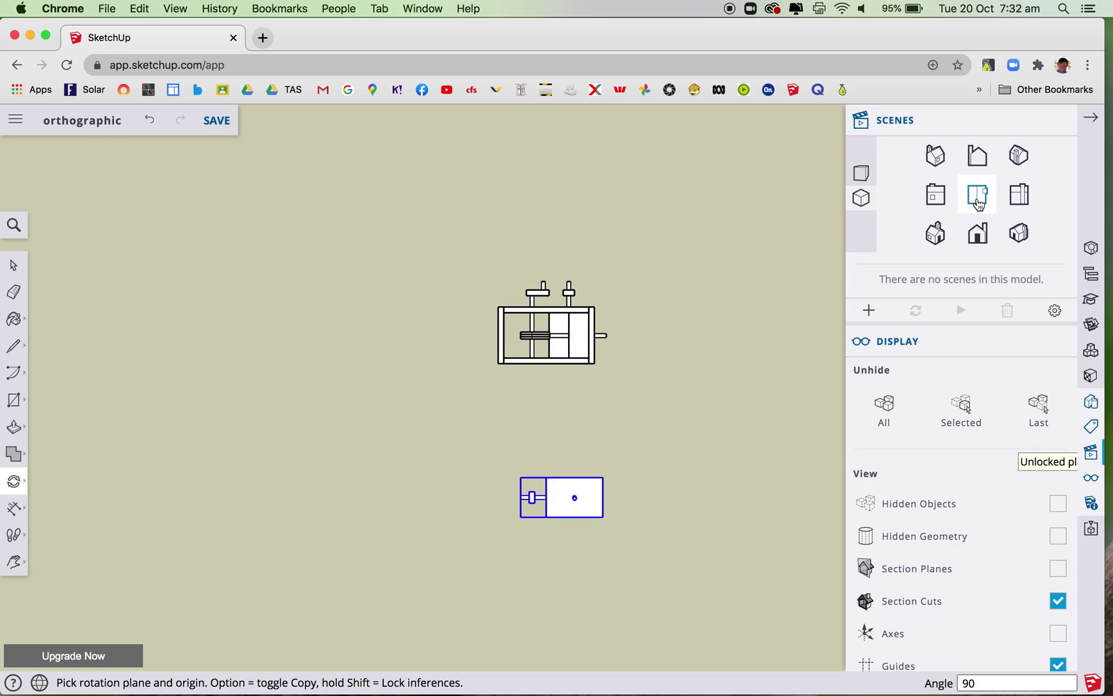
click(937, 204)
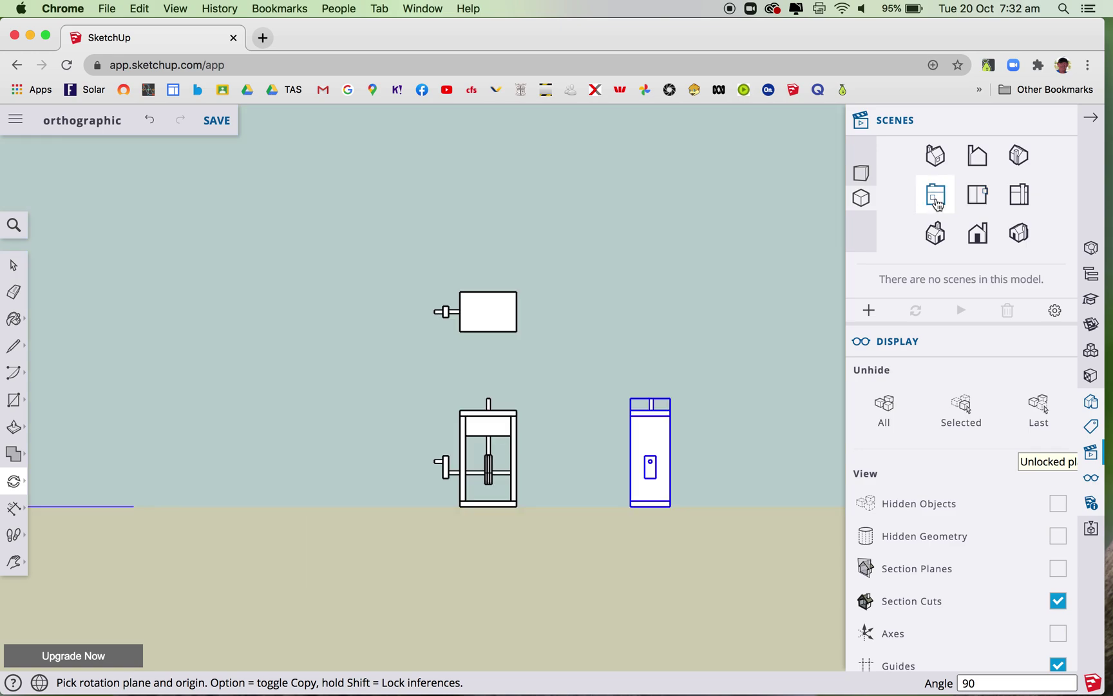
click(1018, 205)
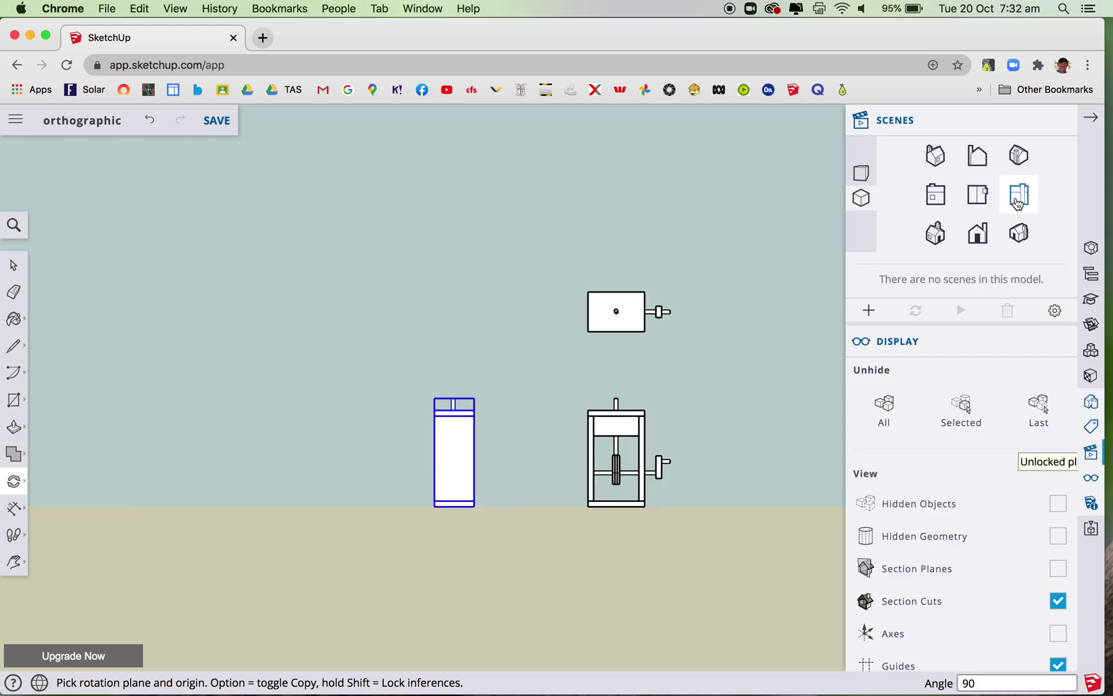
click(940, 205)
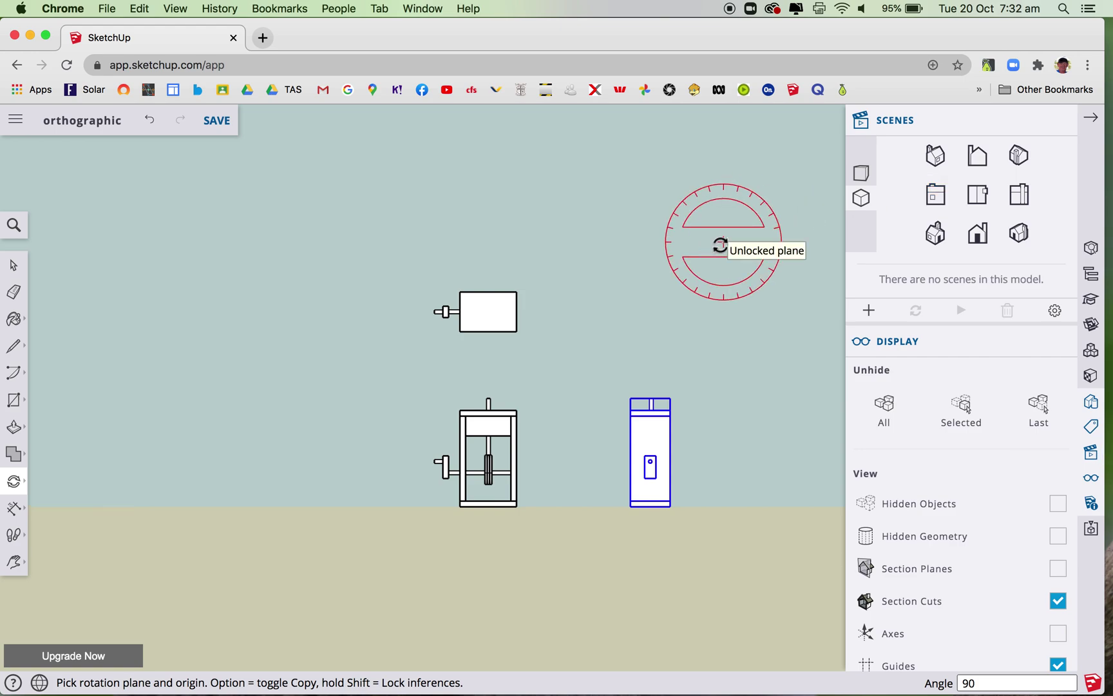
Switch the camera to Parallel Projection and return to Select
click(863, 176)
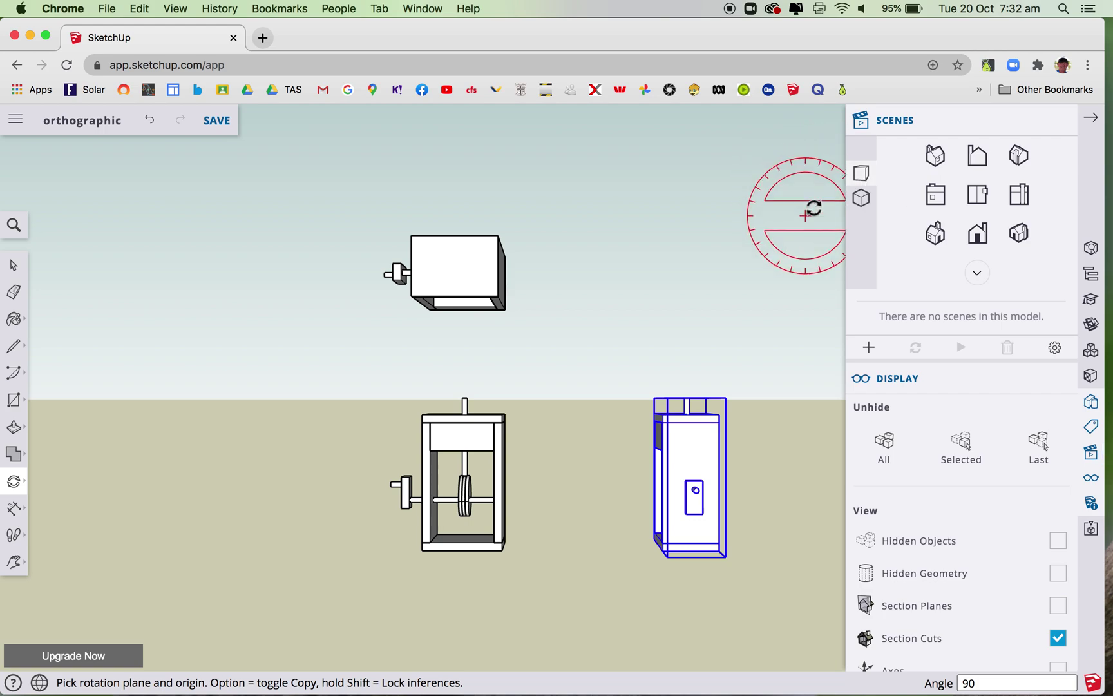
click(860, 201)
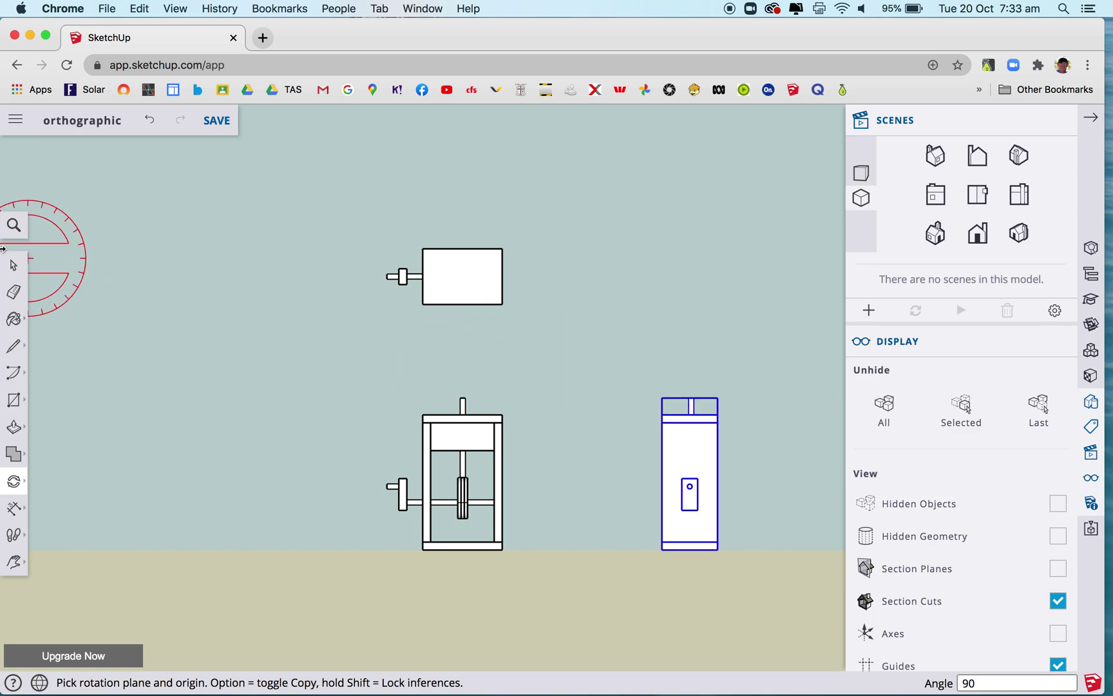
click(14, 265)
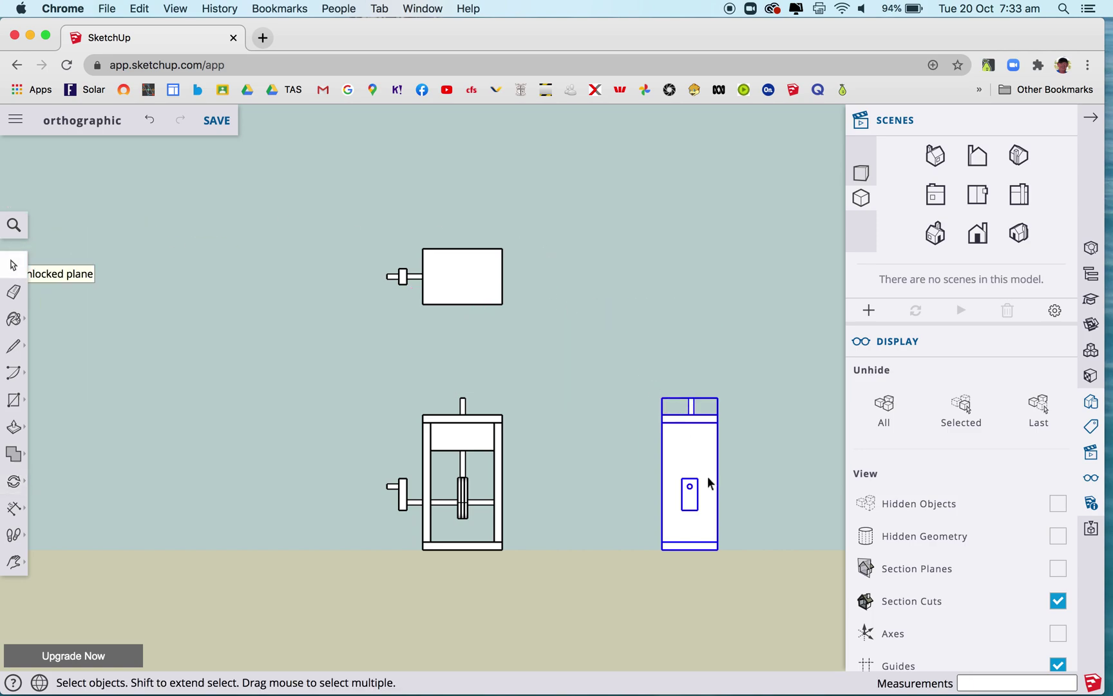
Move the side-view copy 81 mm left, beside the front view
key(m)
click(688, 455)
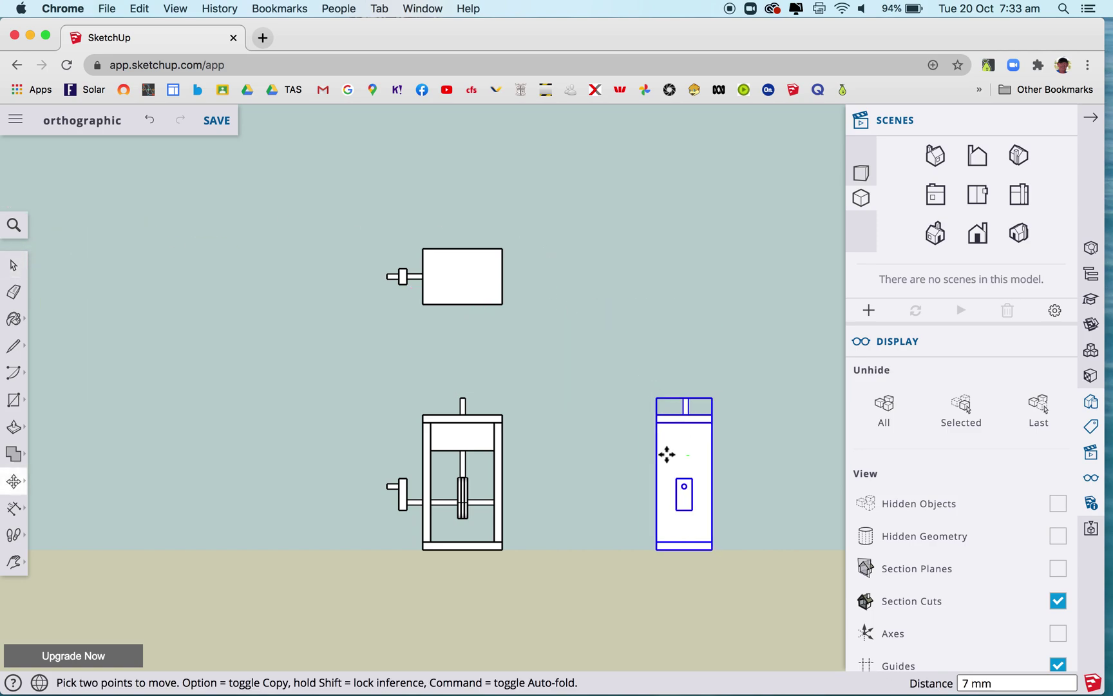
click(624, 460)
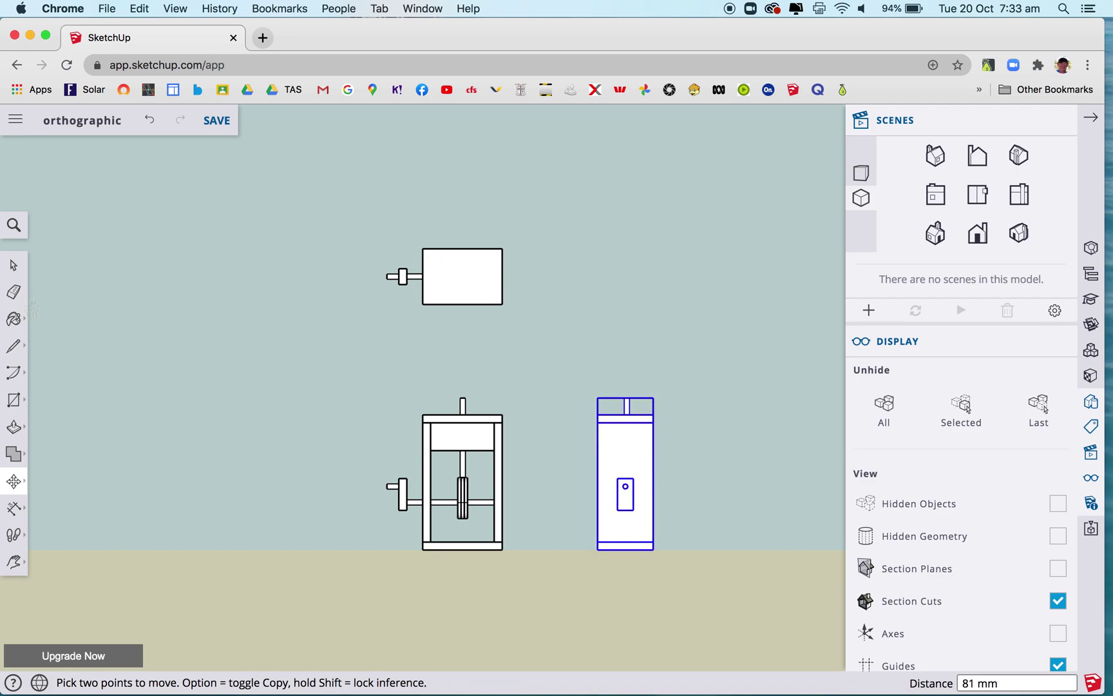
key(space)
Lower the top-view box 30 mm along the blue axis
click(462, 268)
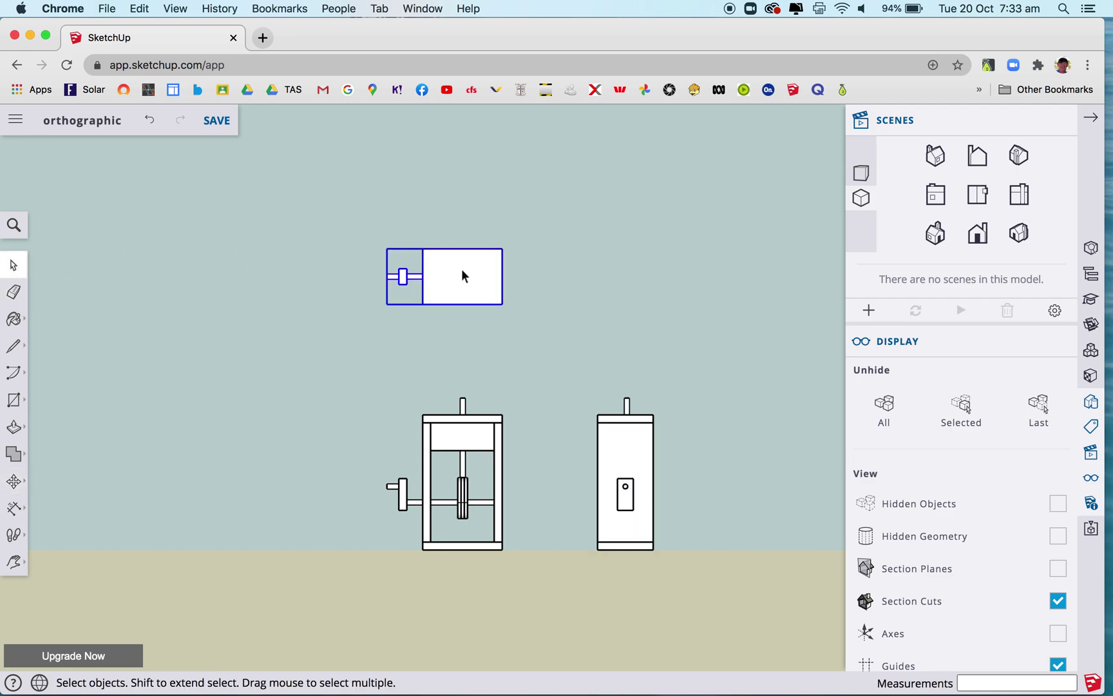
key(m)
click(461, 267)
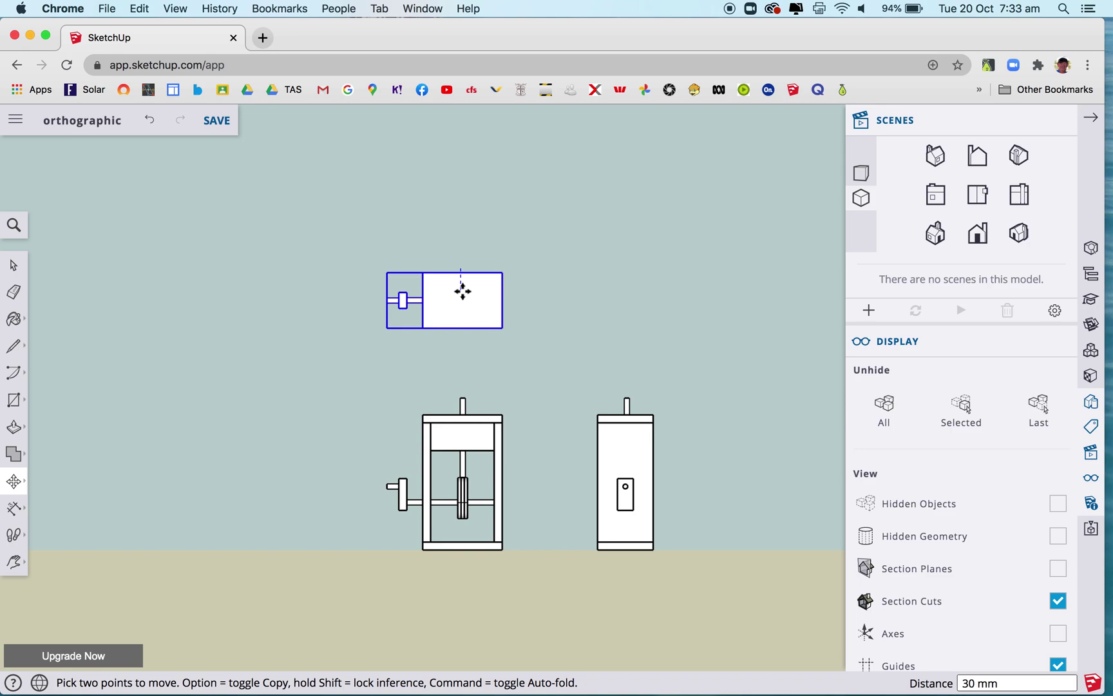
click(461, 291)
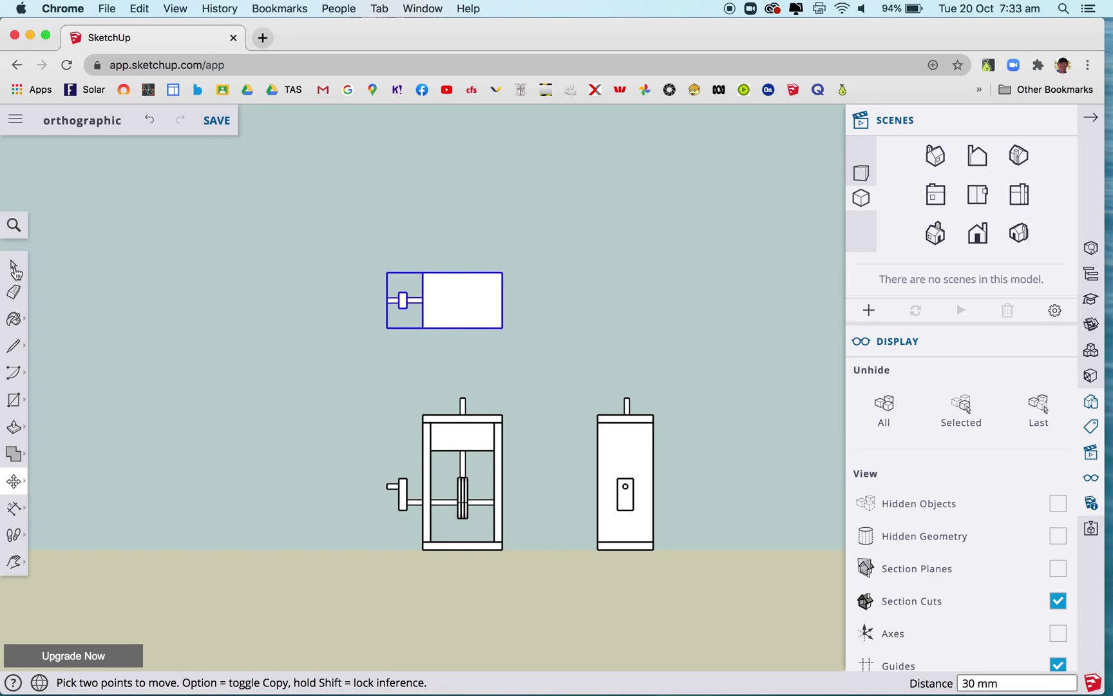
key(space)
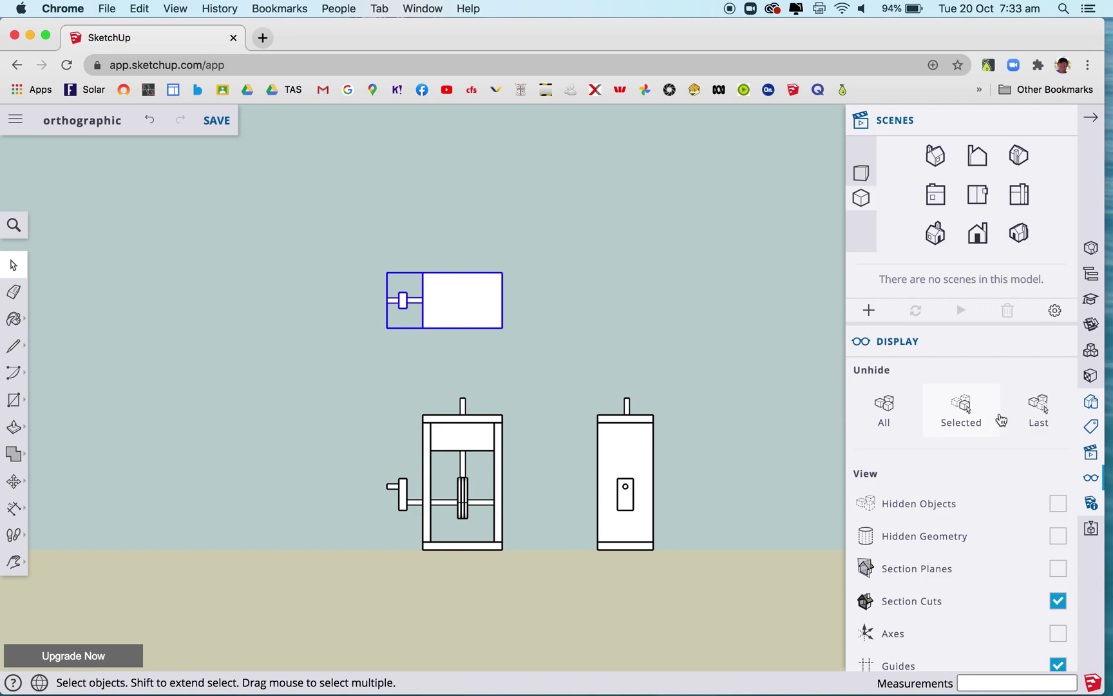
Apply the X-ray style from Default Styles, then close the Styles panel
click(1094, 404)
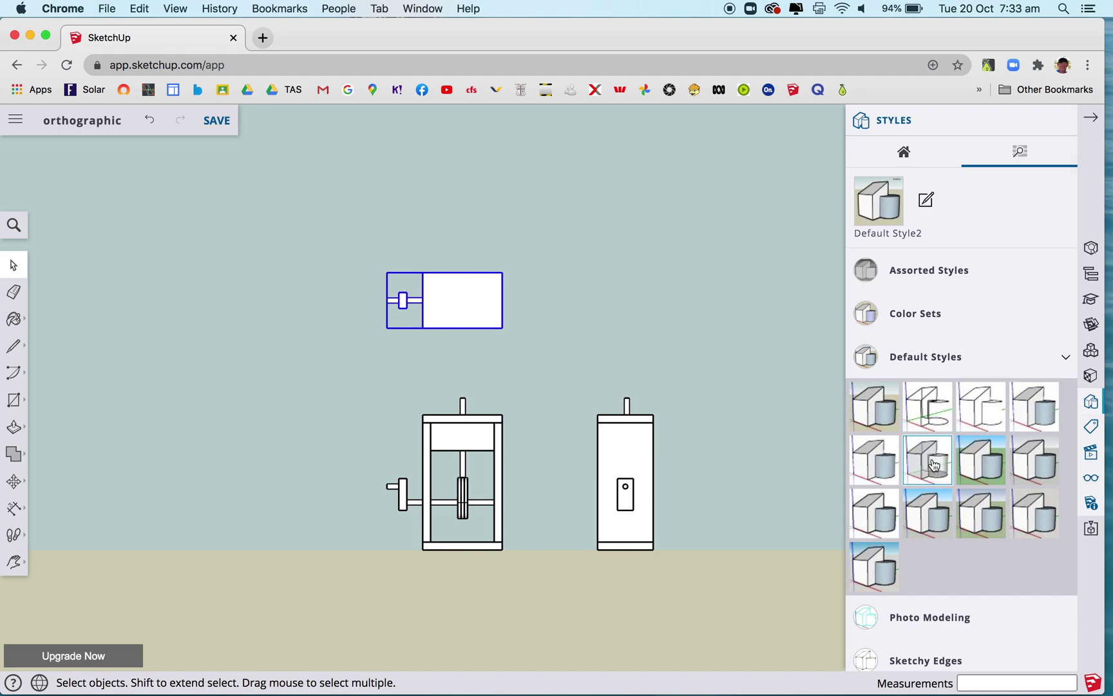
click(1070, 359)
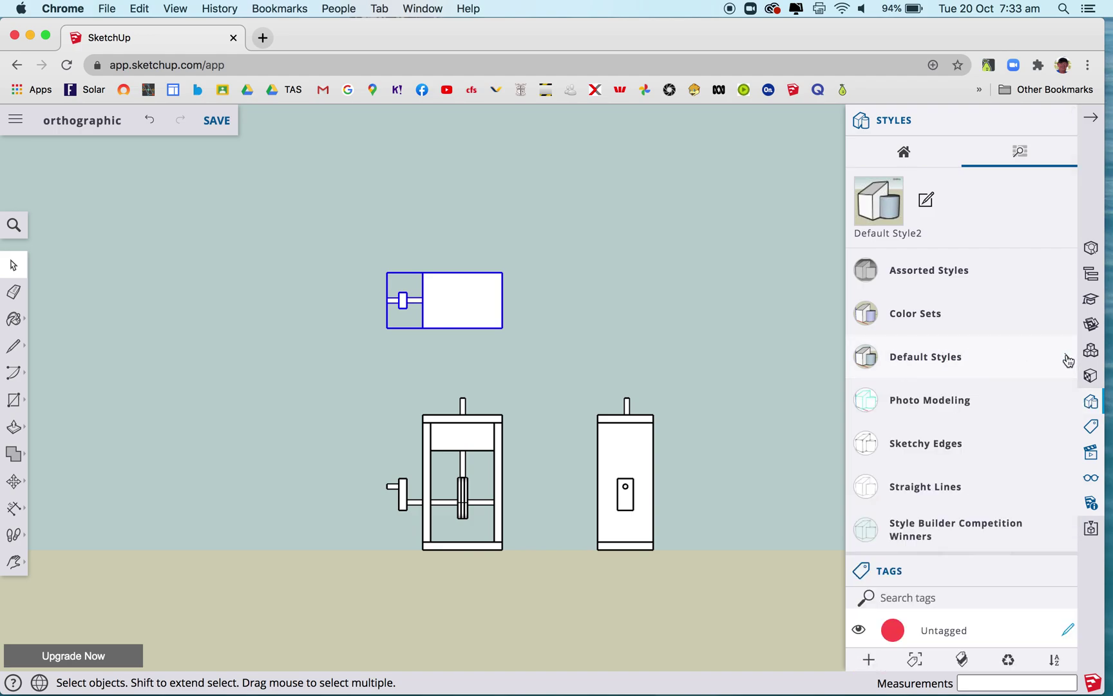
click(933, 359)
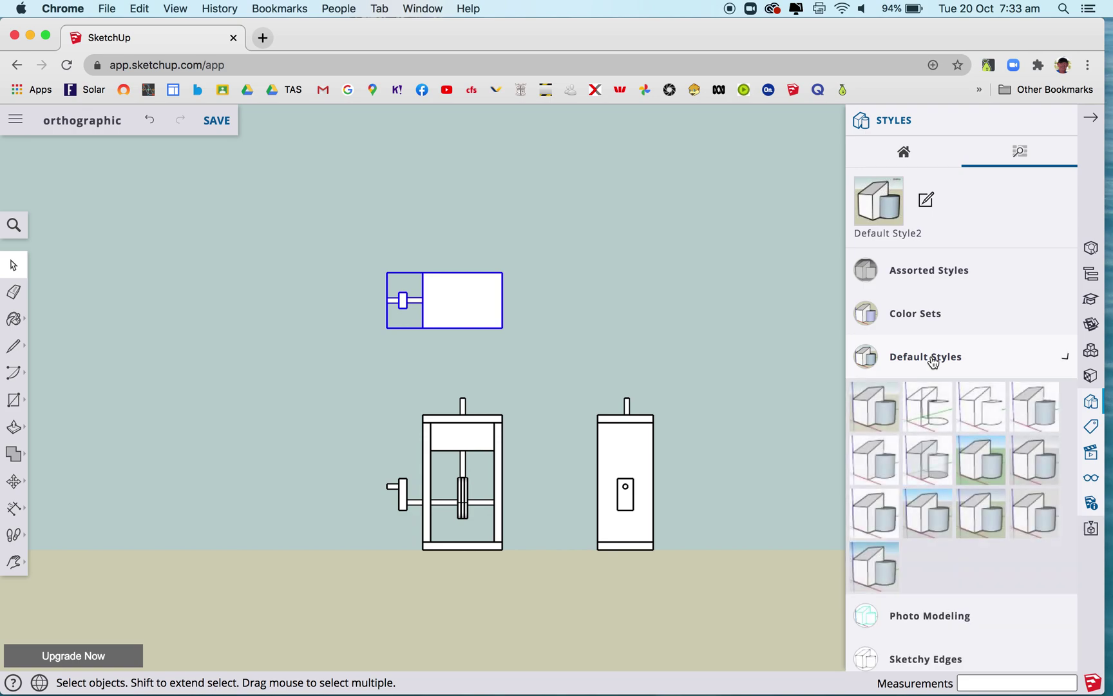
click(935, 466)
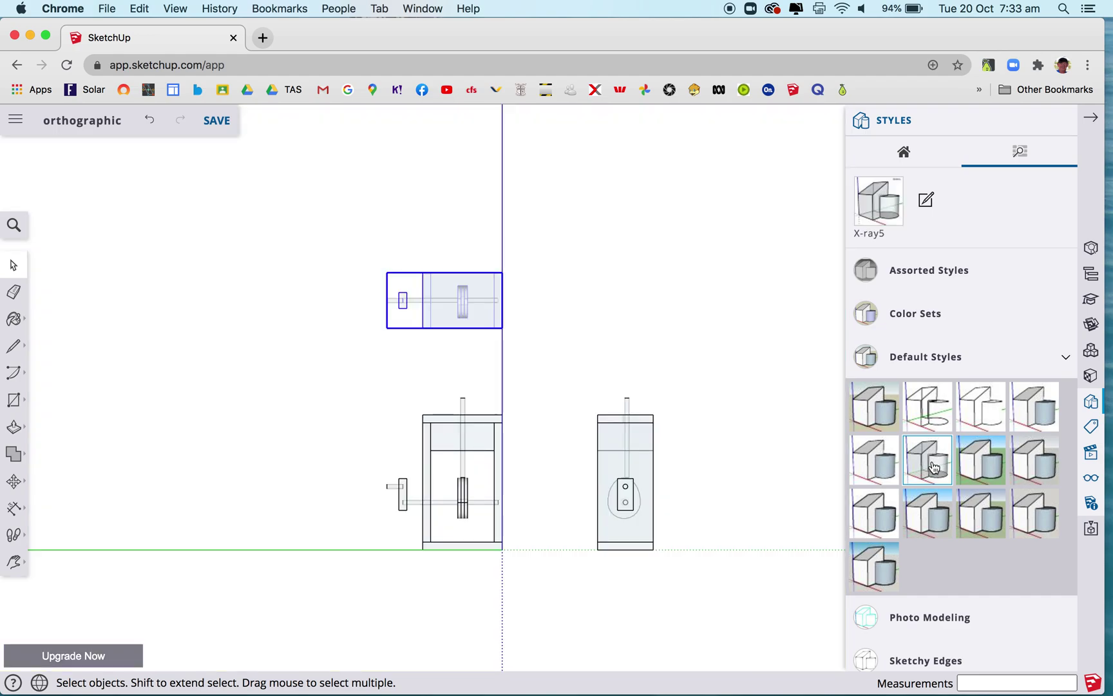
click(1091, 120)
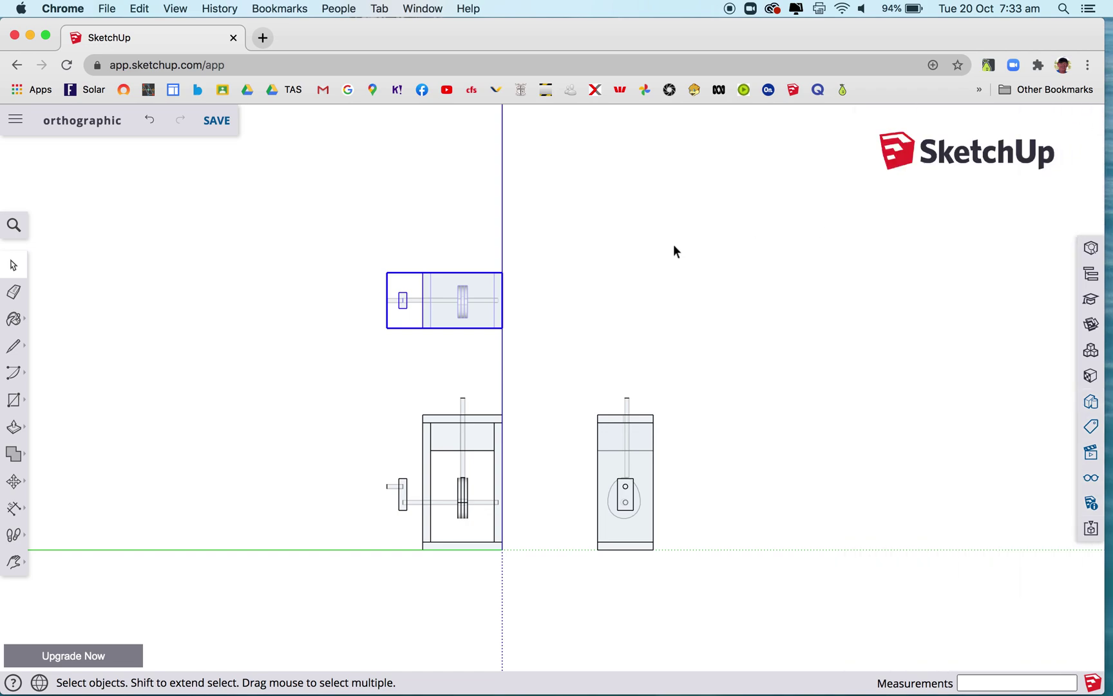
Turn off Axes in the Display settings and deselect the top view group
click(1092, 480)
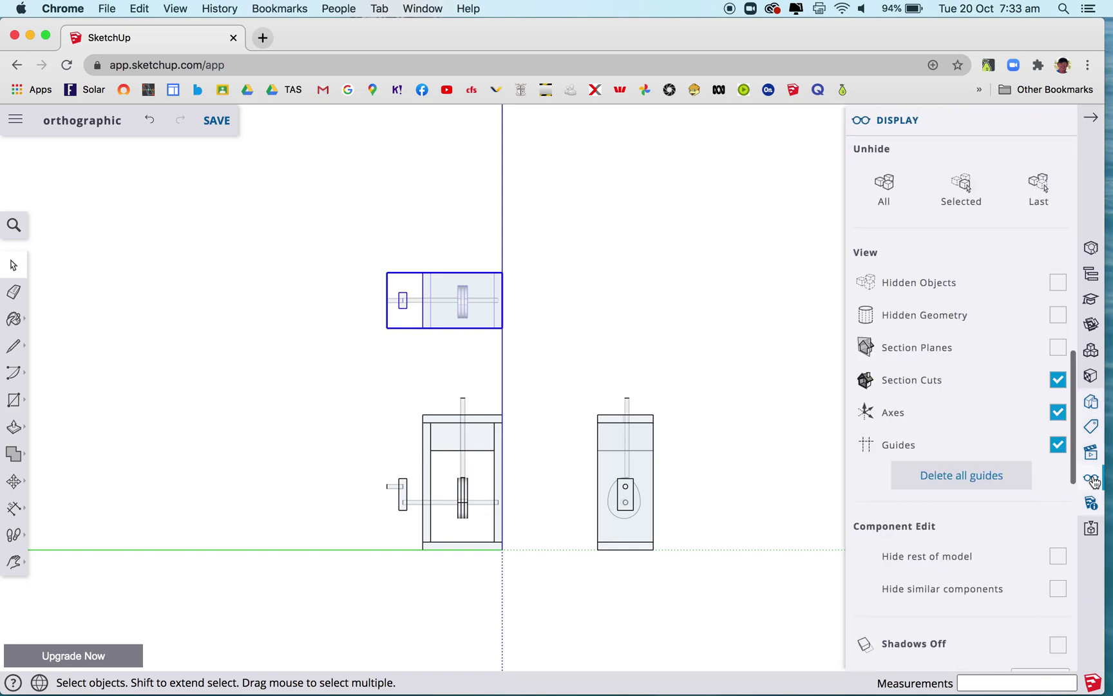
click(1061, 417)
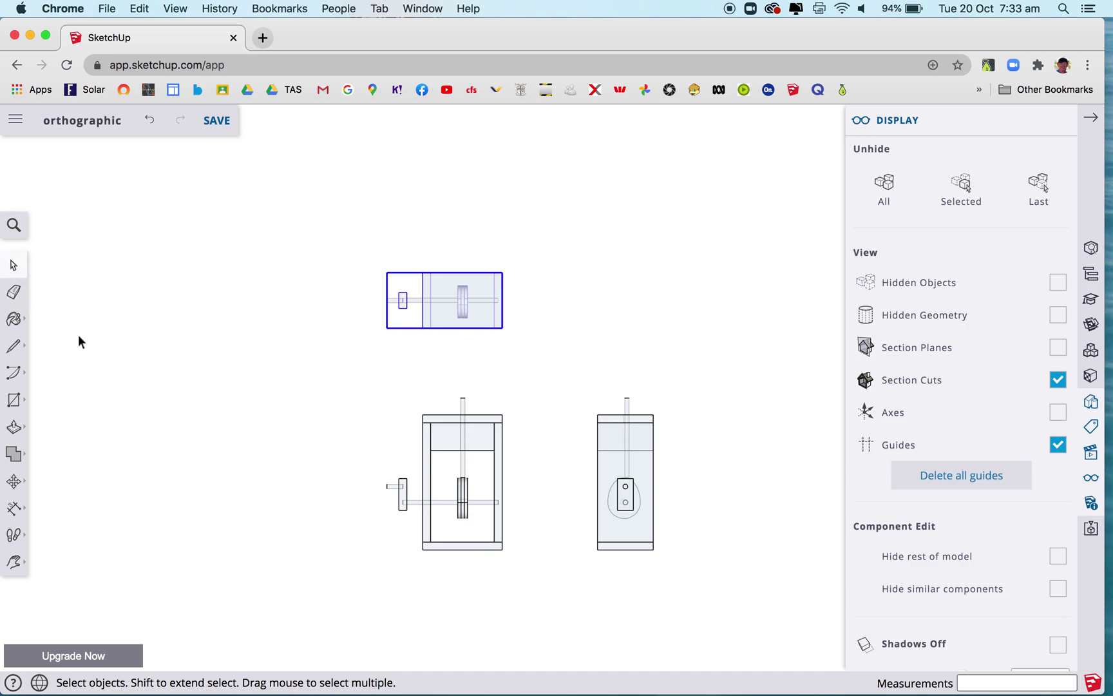
click(204, 471)
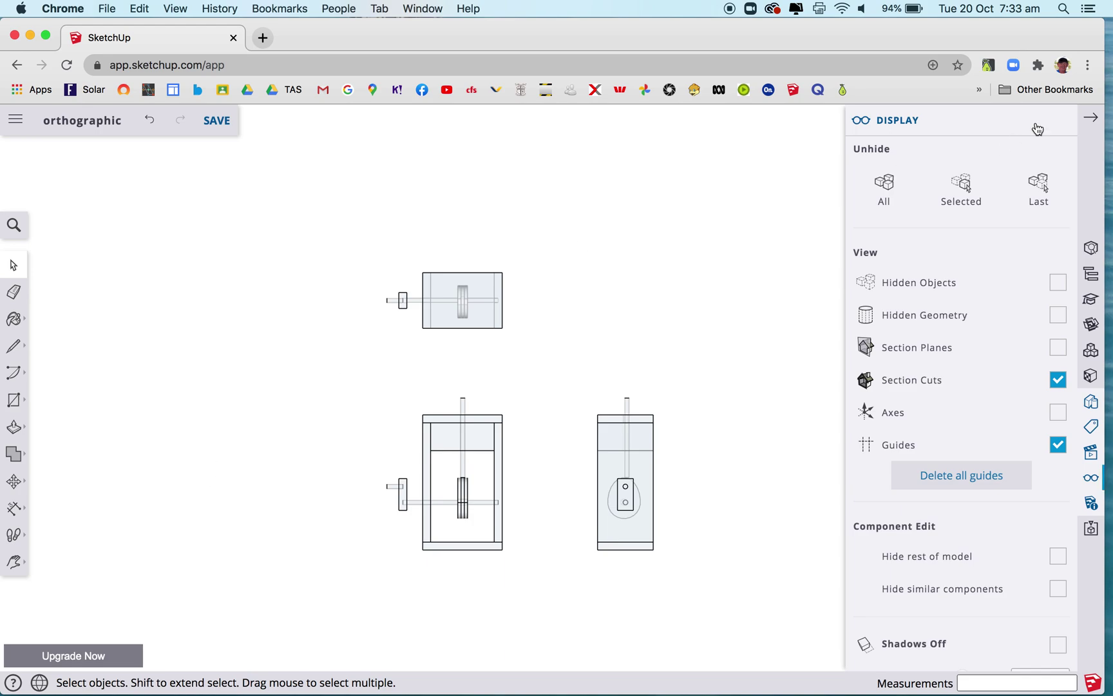
click(1092, 119)
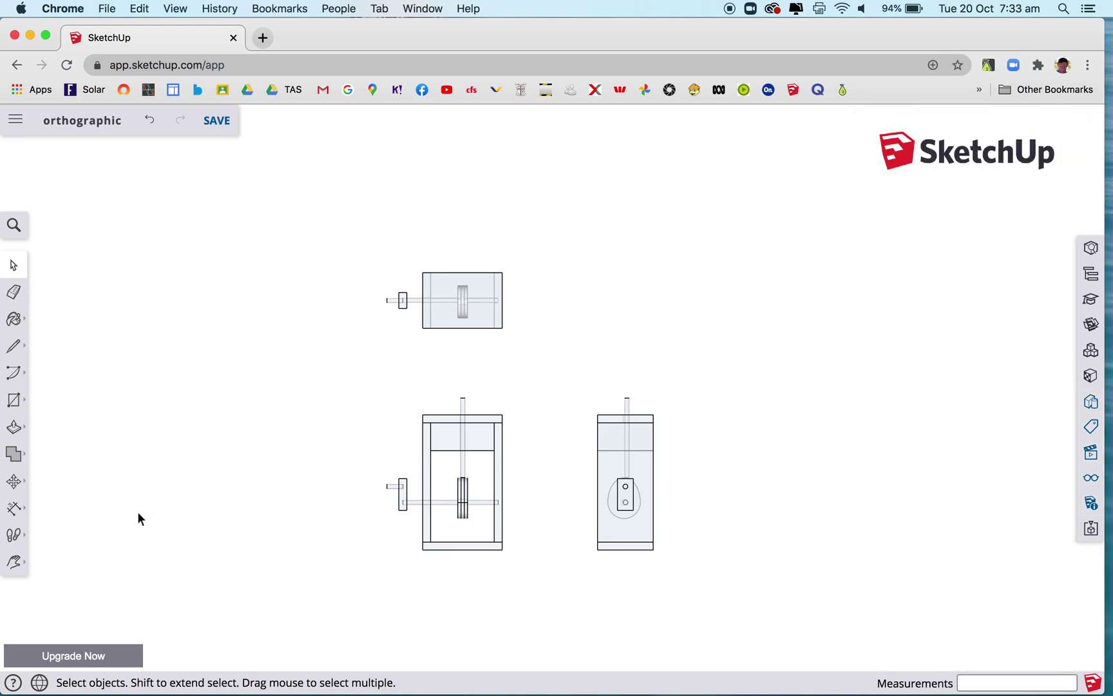
Dimension the side view's 150 mm height and the top view's 100 mm width
click(14, 510)
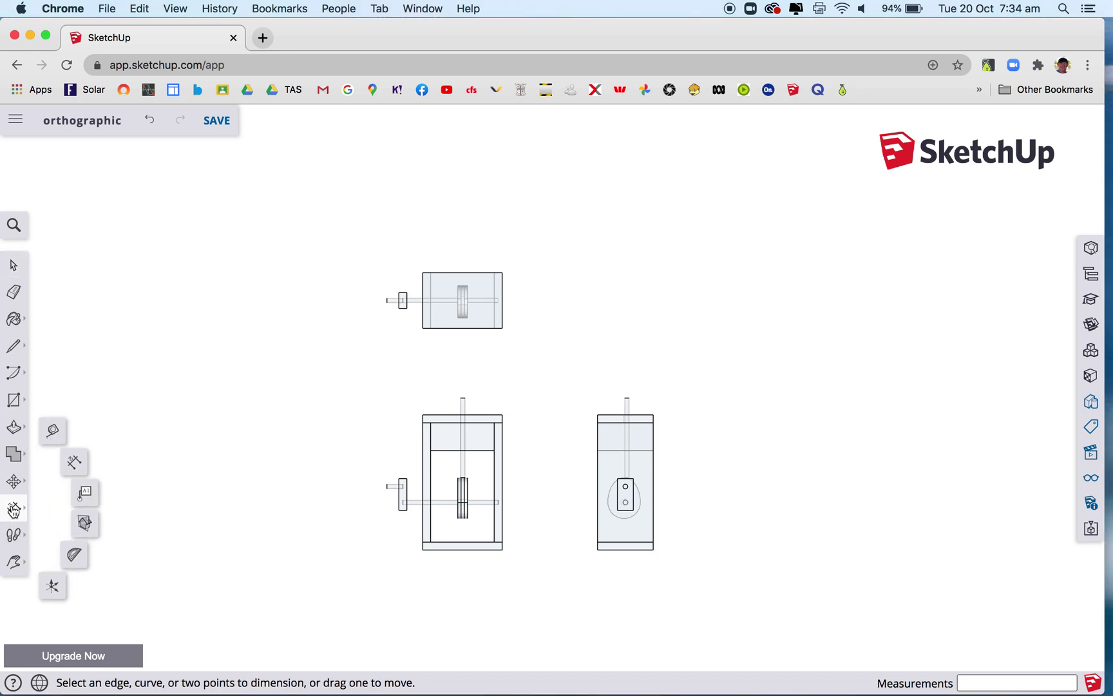
click(74, 462)
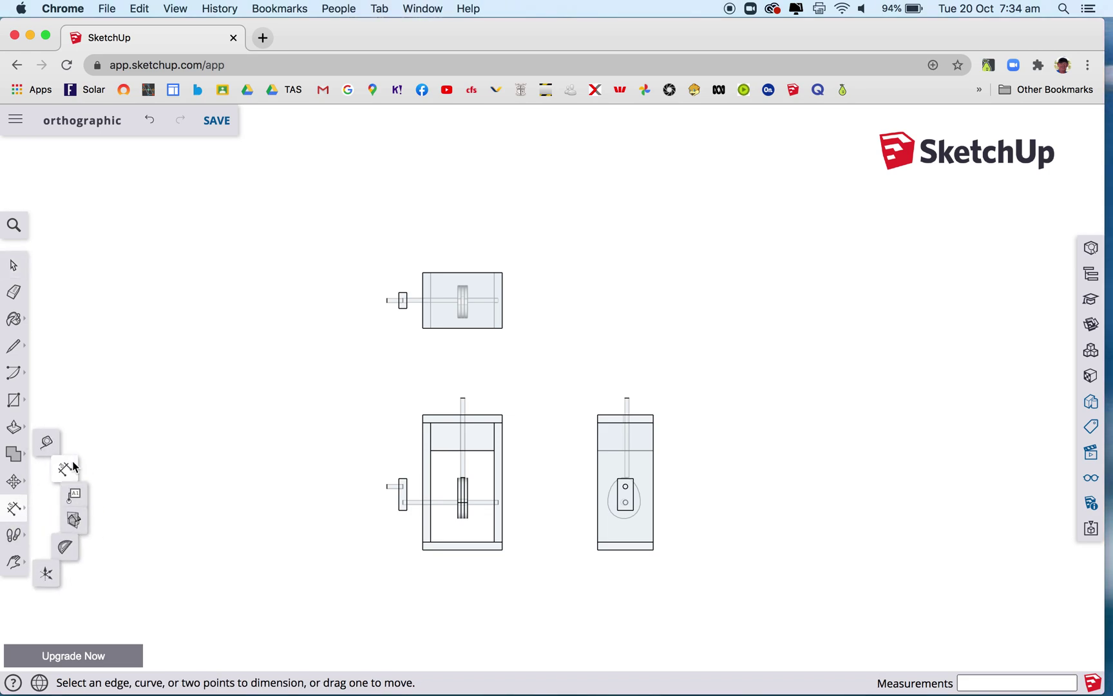
click(653, 423)
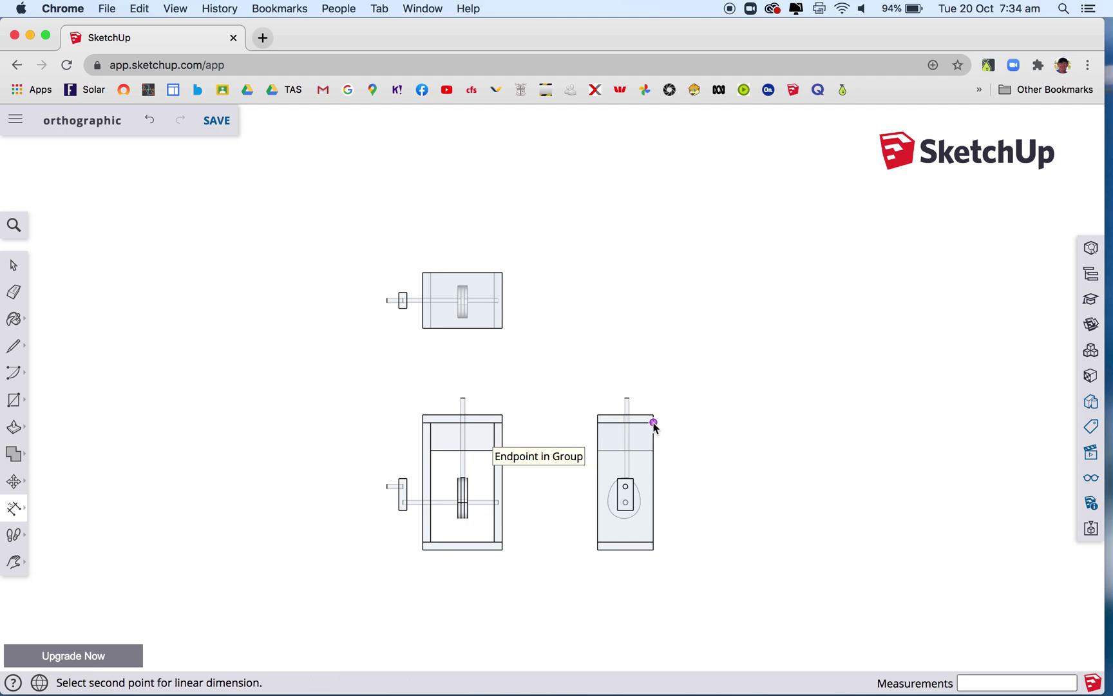
click(654, 543)
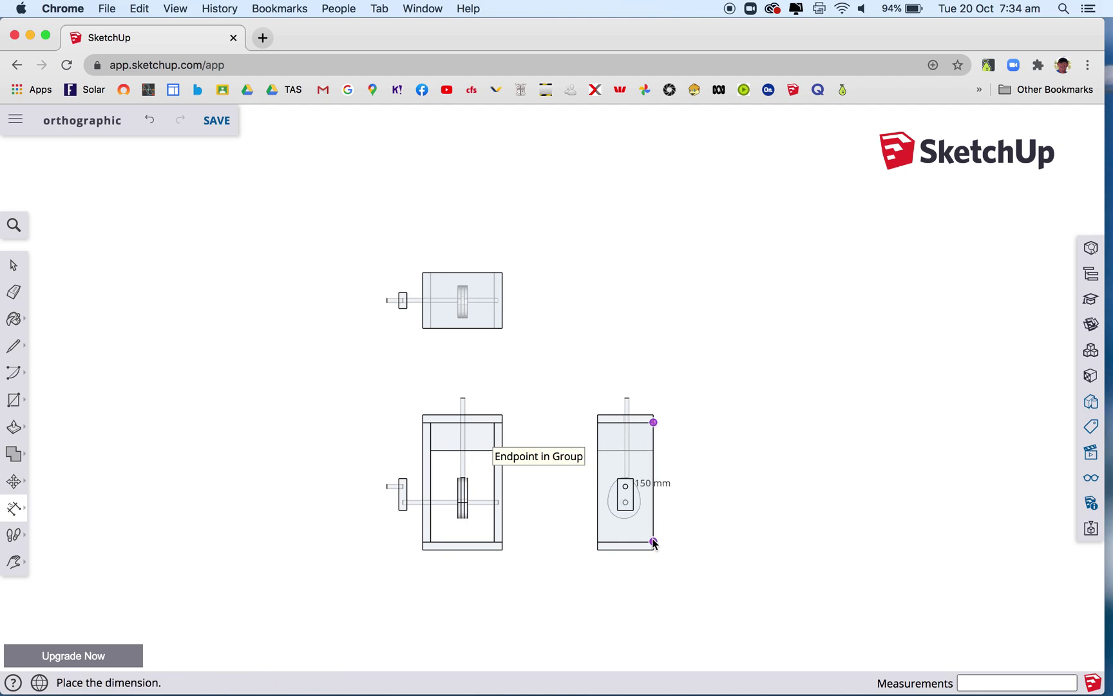
click(682, 534)
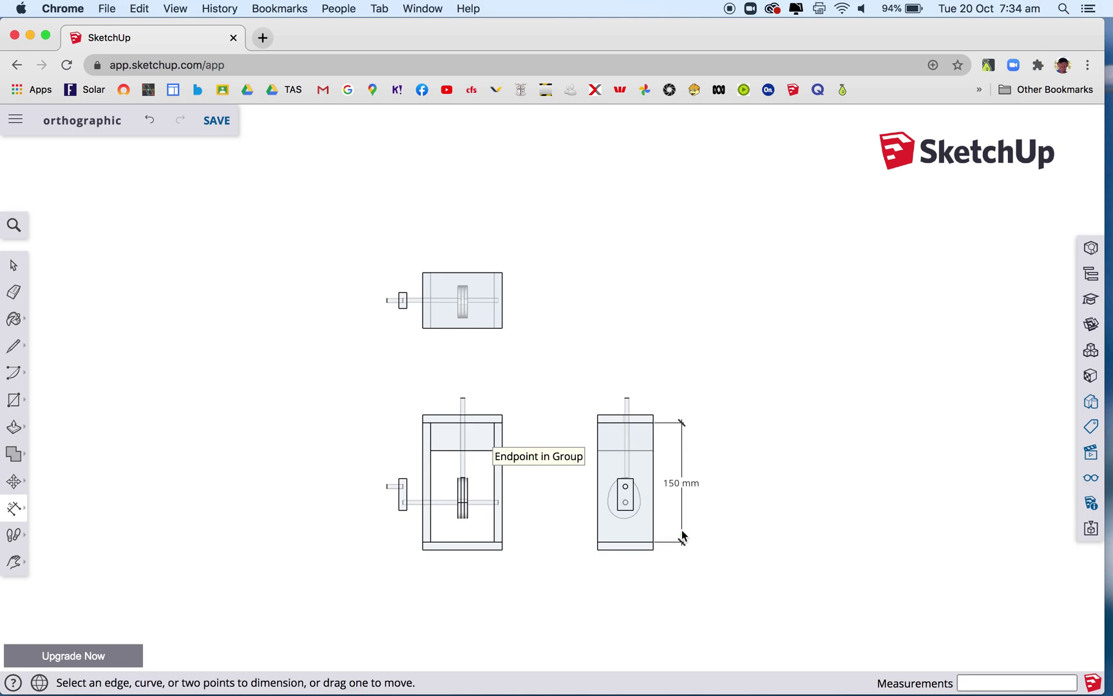
click(424, 273)
click(503, 273)
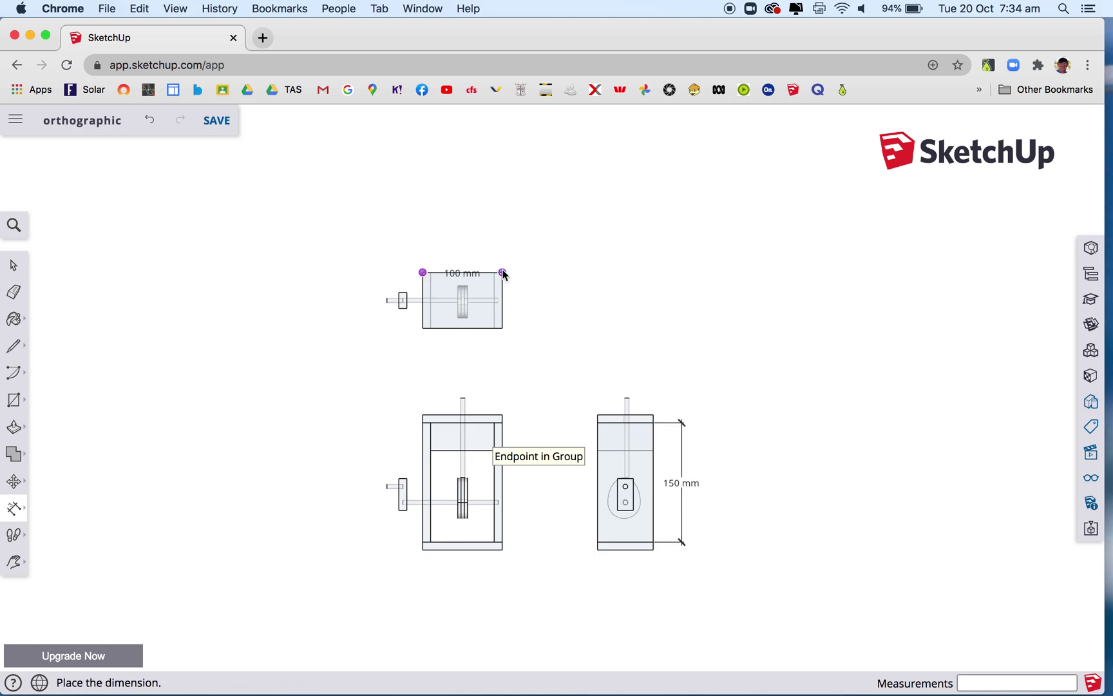
click(504, 253)
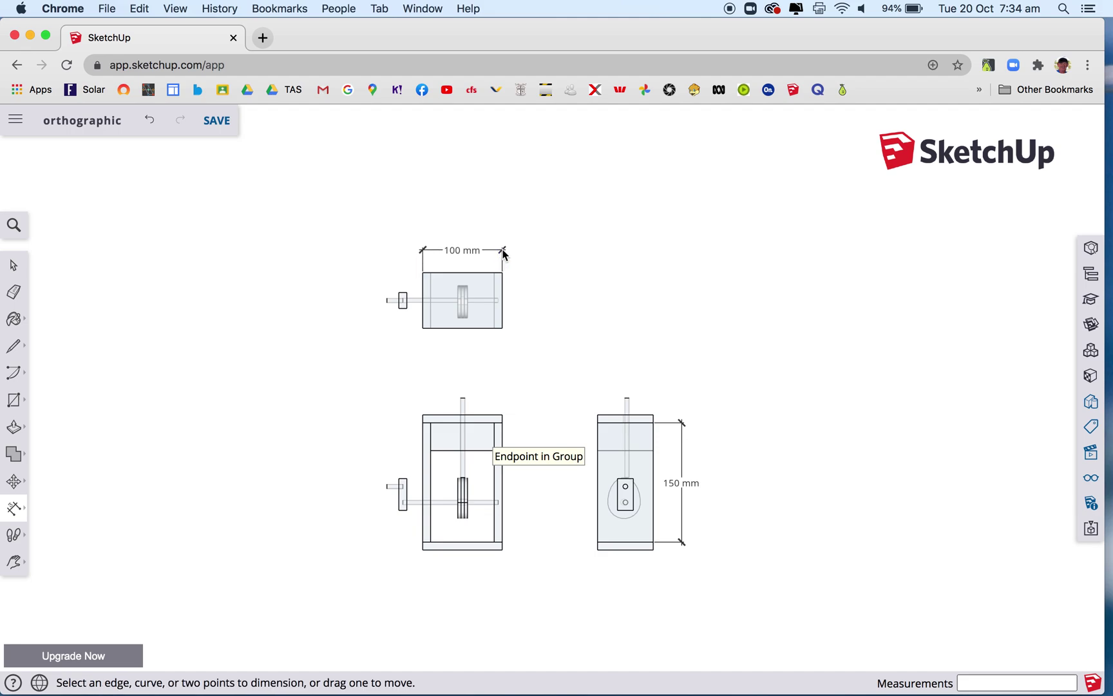
Add a 60 mm shaft height dimension beside the front view and zoom to show all views
scroll(518, 513, up, 5)
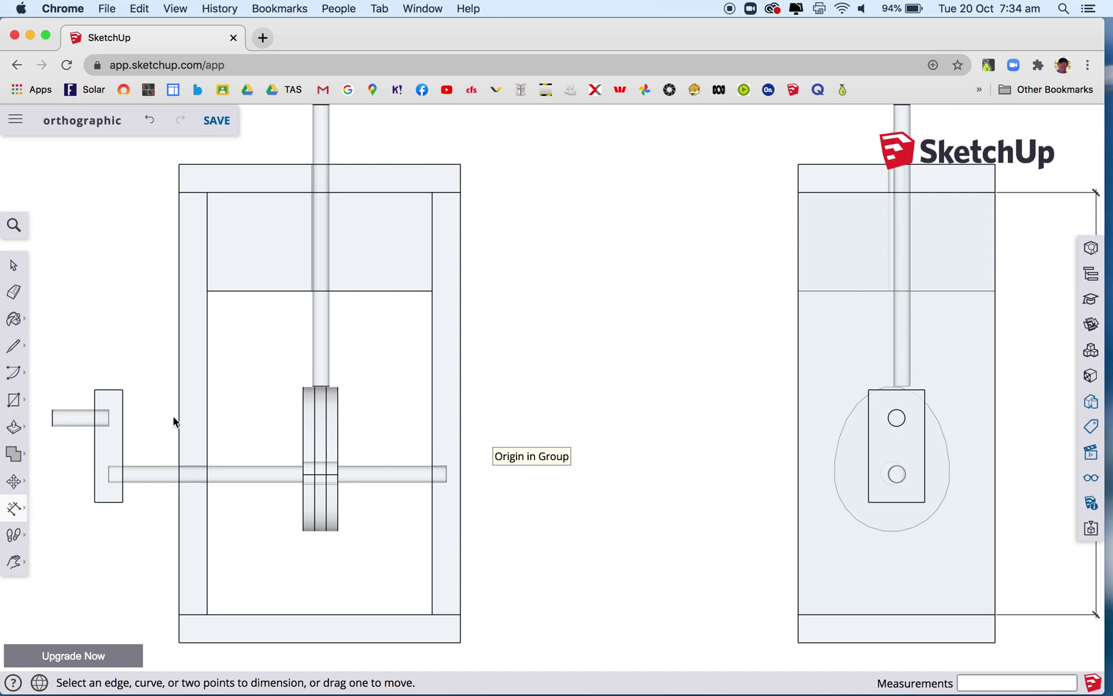
click(461, 643)
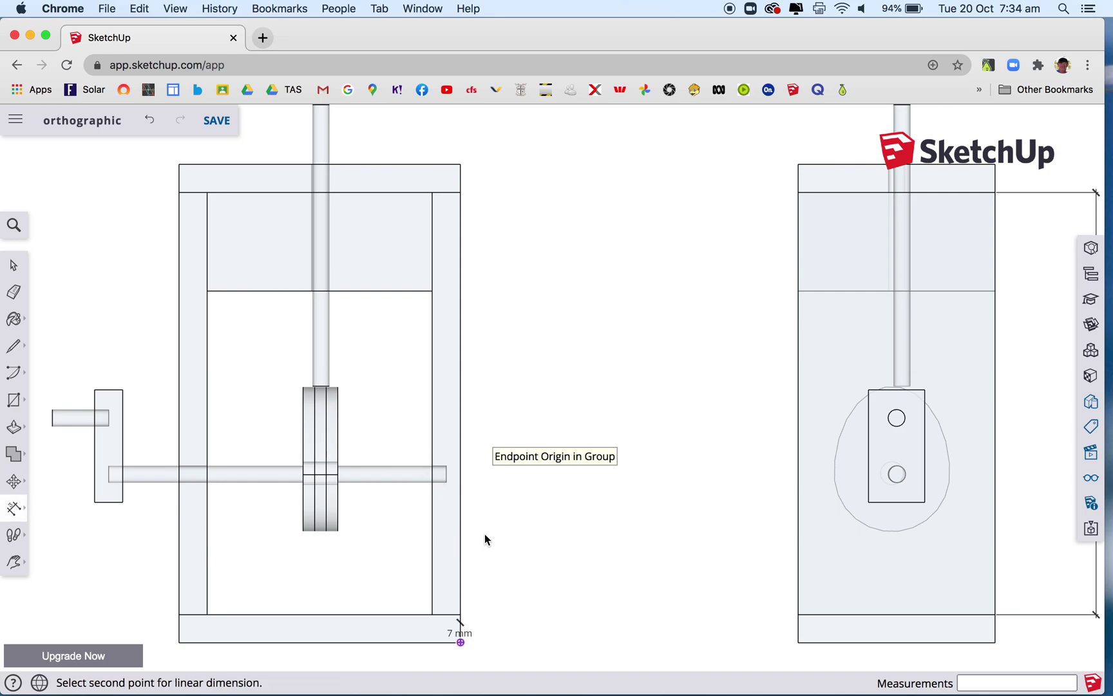
click(446, 474)
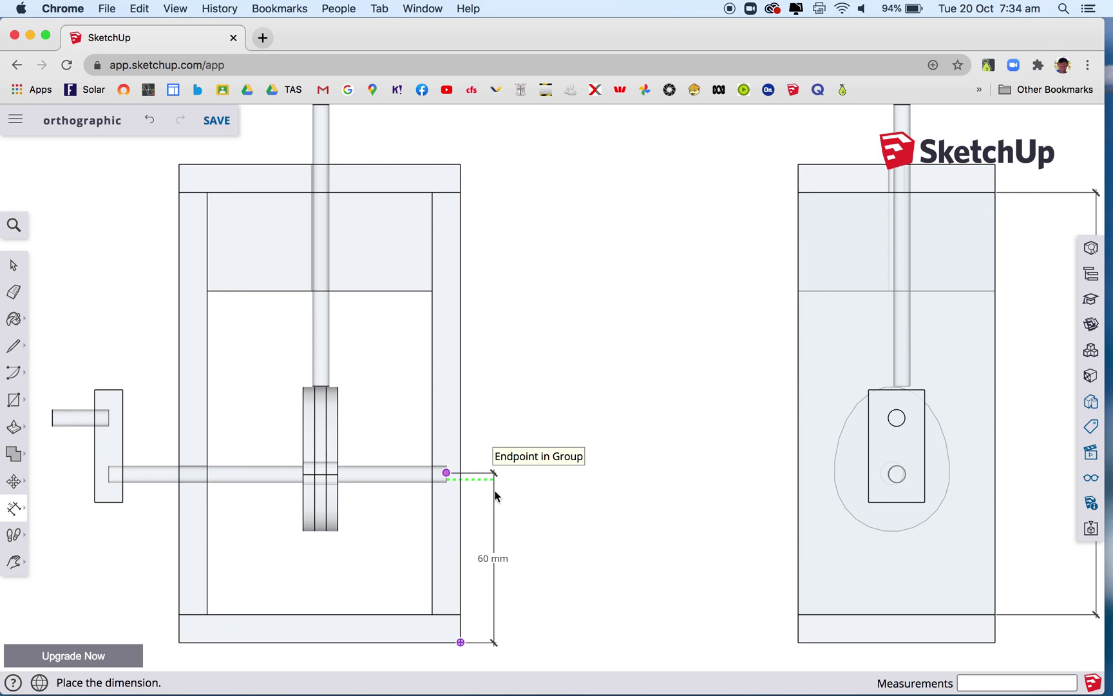
click(496, 496)
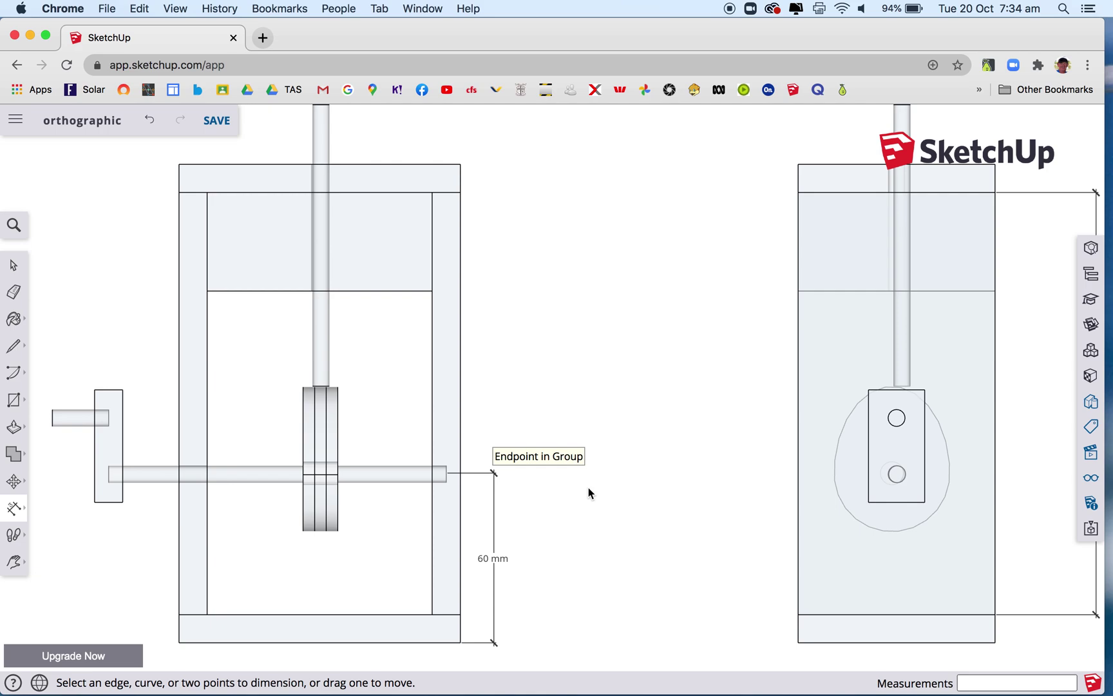
key(shift+z)
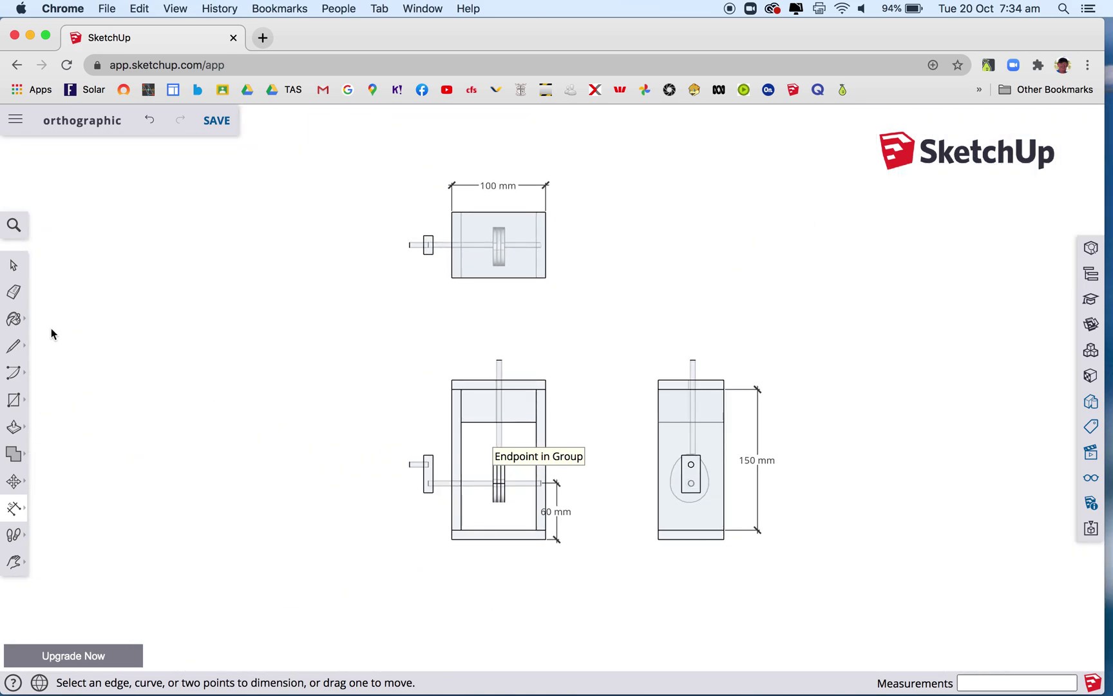
click(15, 510)
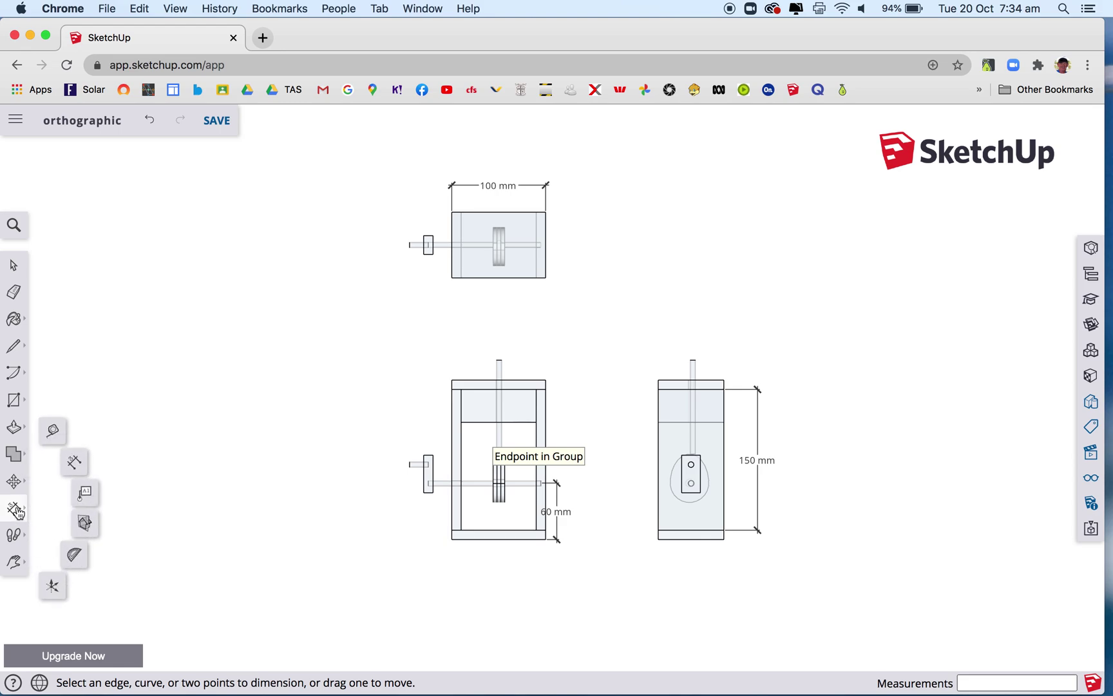
Place a 'TOP VIEW' text label beneath the top view
click(85, 494)
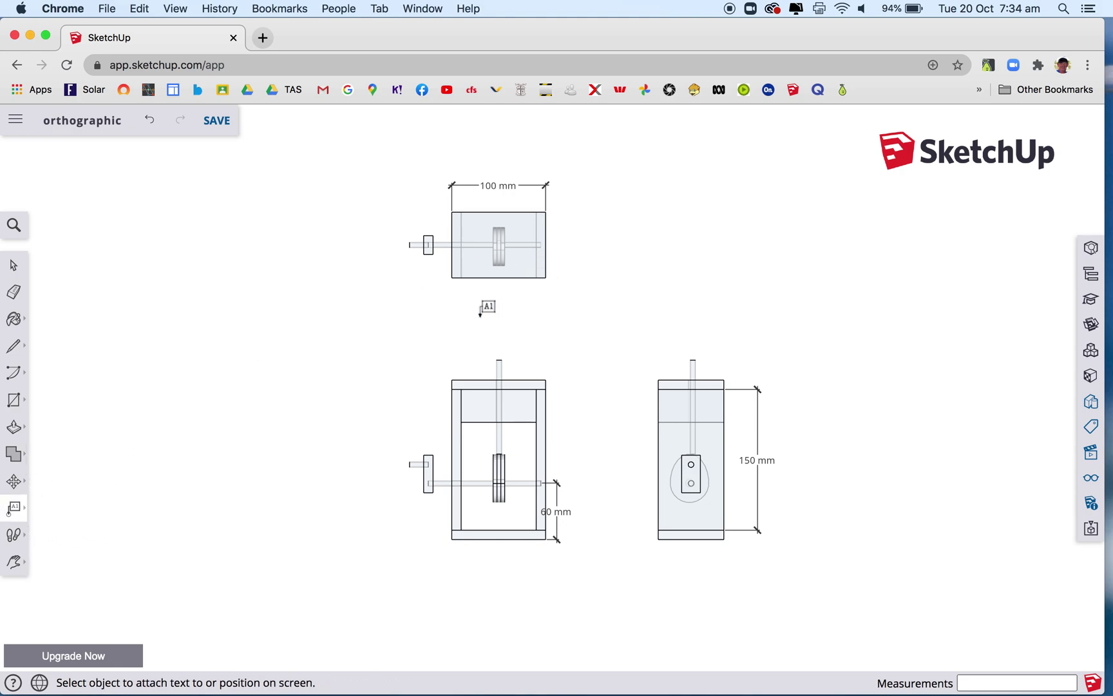
click(475, 308)
key(BackSpace)
key(BackSpace)
key(BackSpace)
key(BackSpace)
key(BackSpace)
key(BackSpace)
key(BackSpace)
key(BackSpace)
key(BackSpace)
key(BackSpace)
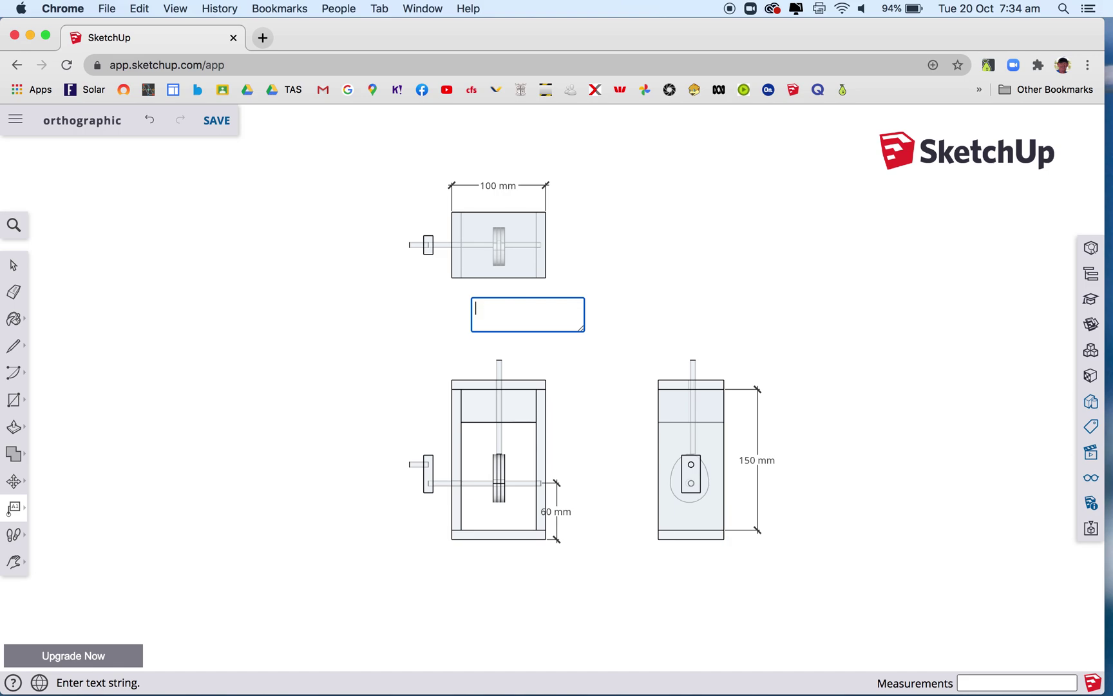
text(TOP VIEW)
key(Return)
click(383, 323)
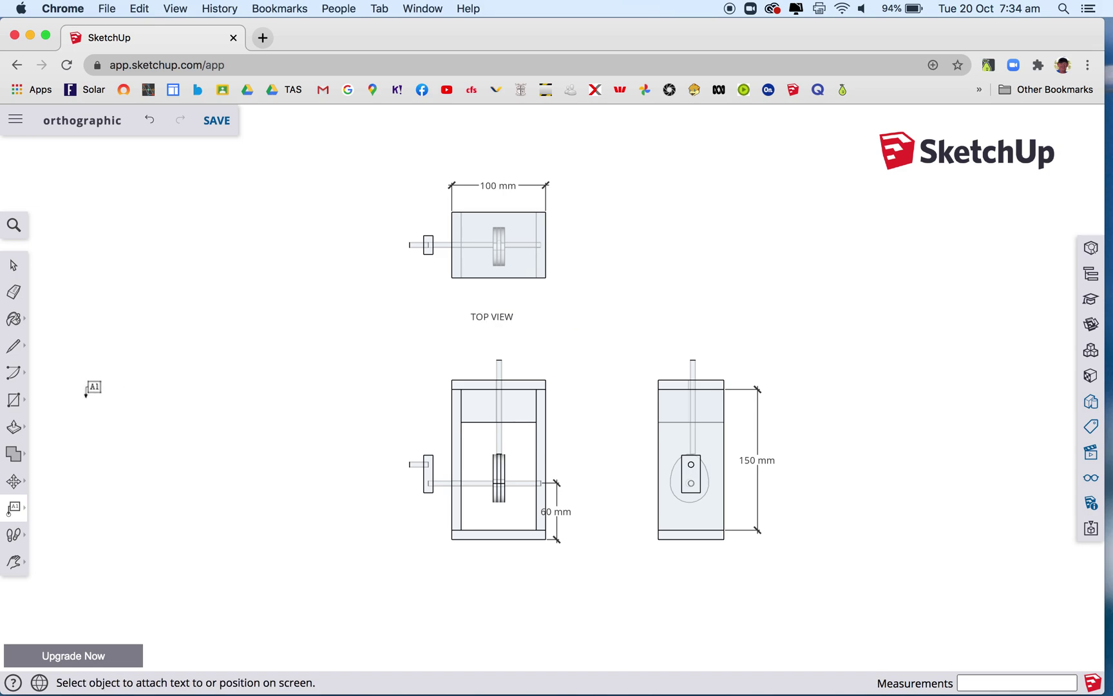
Place a 'FRONT VIEW' text label beneath the front view
click(462, 590)
key(BackSpace)
key(BackSpace)
key(BackSpace)
key(BackSpace)
key(BackSpace)
key(BackSpace)
key(BackSpace)
key(BackSpace)
key(BackSpace)
key(BackSpace)
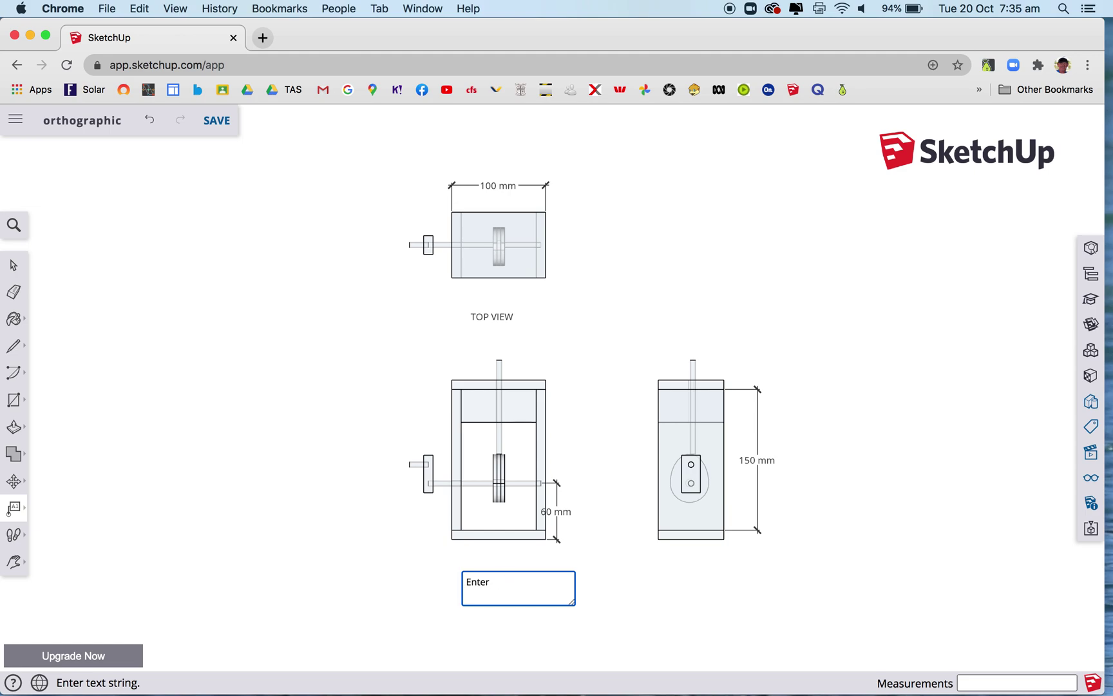
text(FRONT VIEW)
click(485, 634)
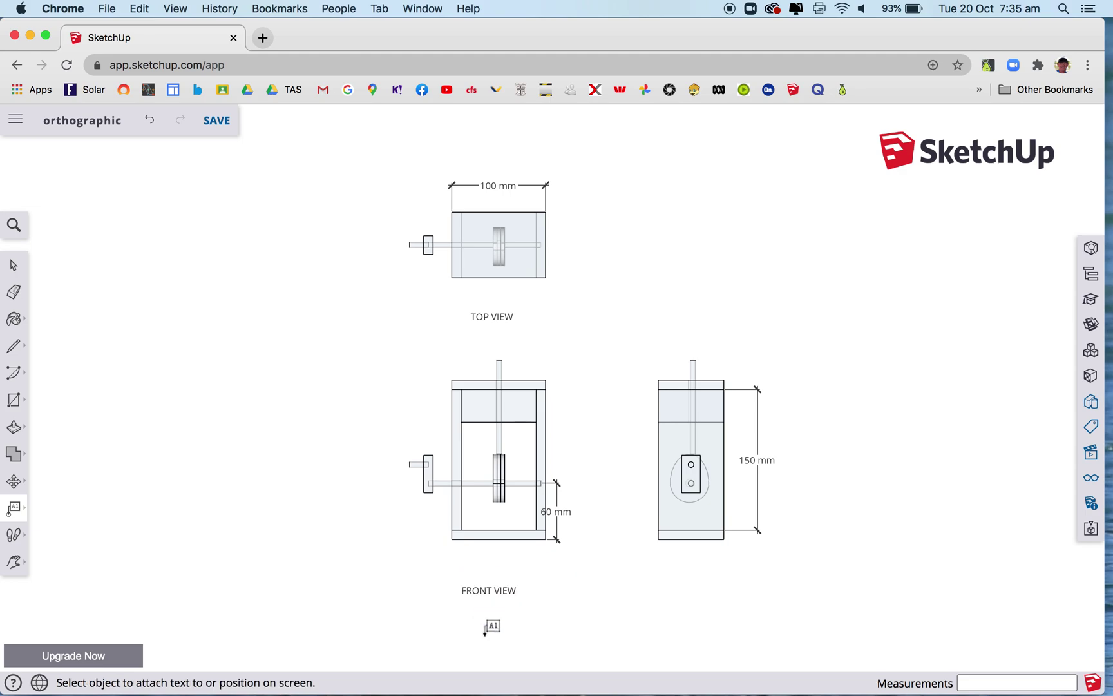
Place a 'SIDE VIEW' text label beneath the side view
click(664, 588)
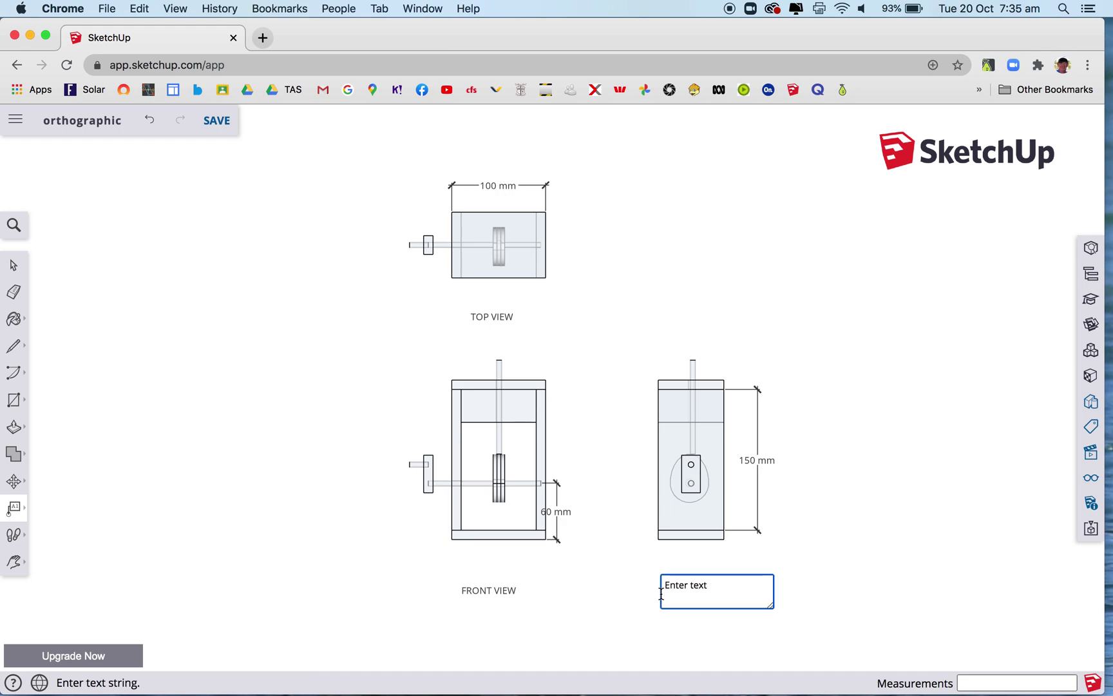
key(BackSpace)
key(BackSpace)
key(BackSpace)
key(BackSpace)
key(BackSpace)
key(BackSpace)
key(BackSpace)
key(BackSpace)
key(BackSpace)
text(SIDE VIEW)
click(730, 634)
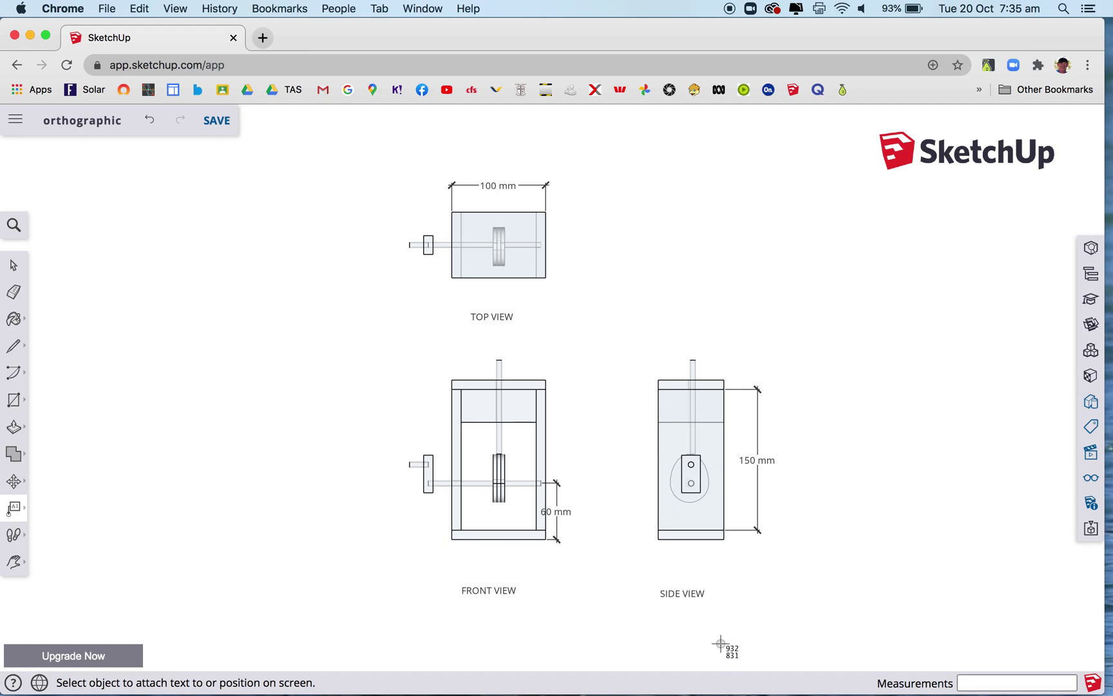
Select the 60 mm dimension, briefly pick the Eraser, then return to the Select tool
drag(332, 161, 840, 635)
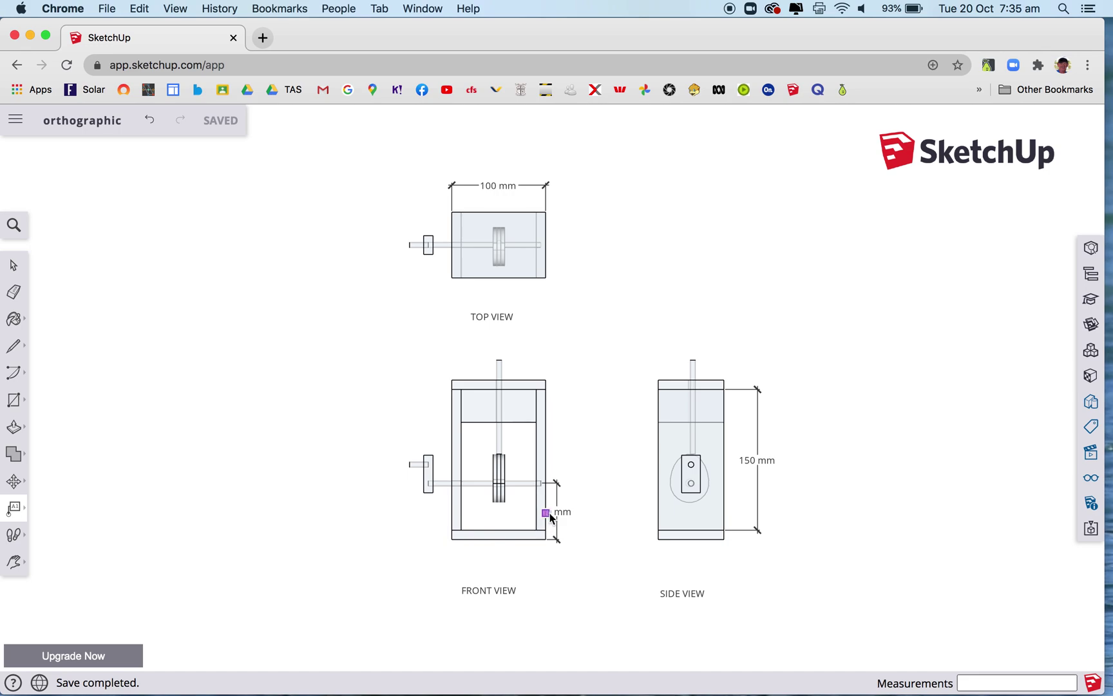
click(13, 265)
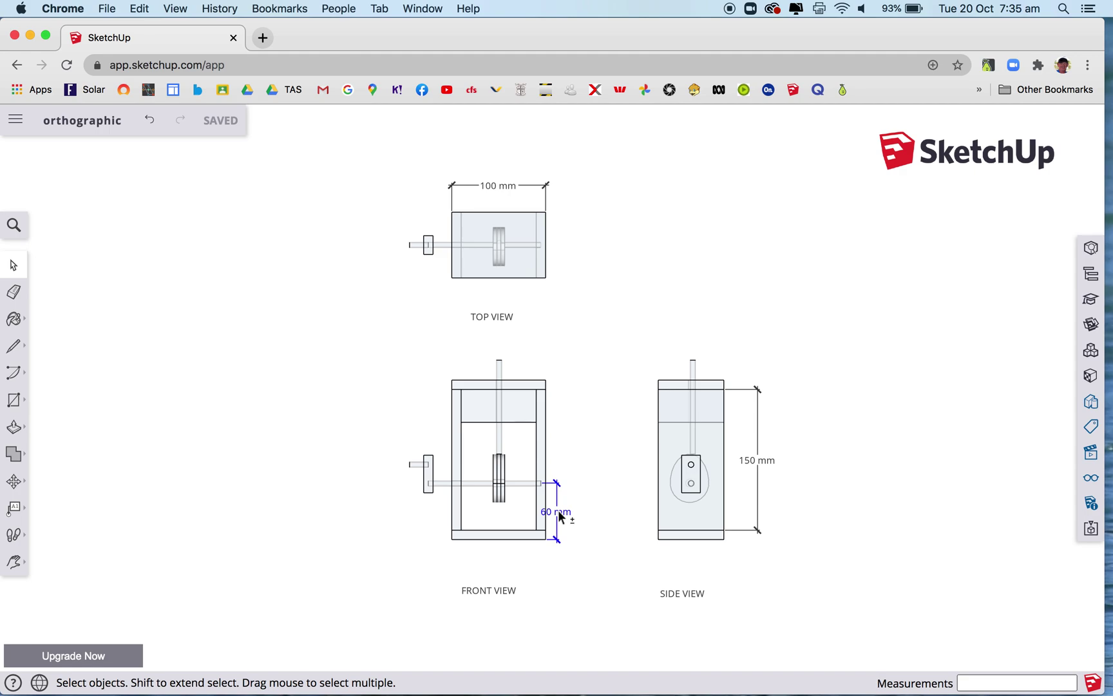
click(567, 547)
click(16, 292)
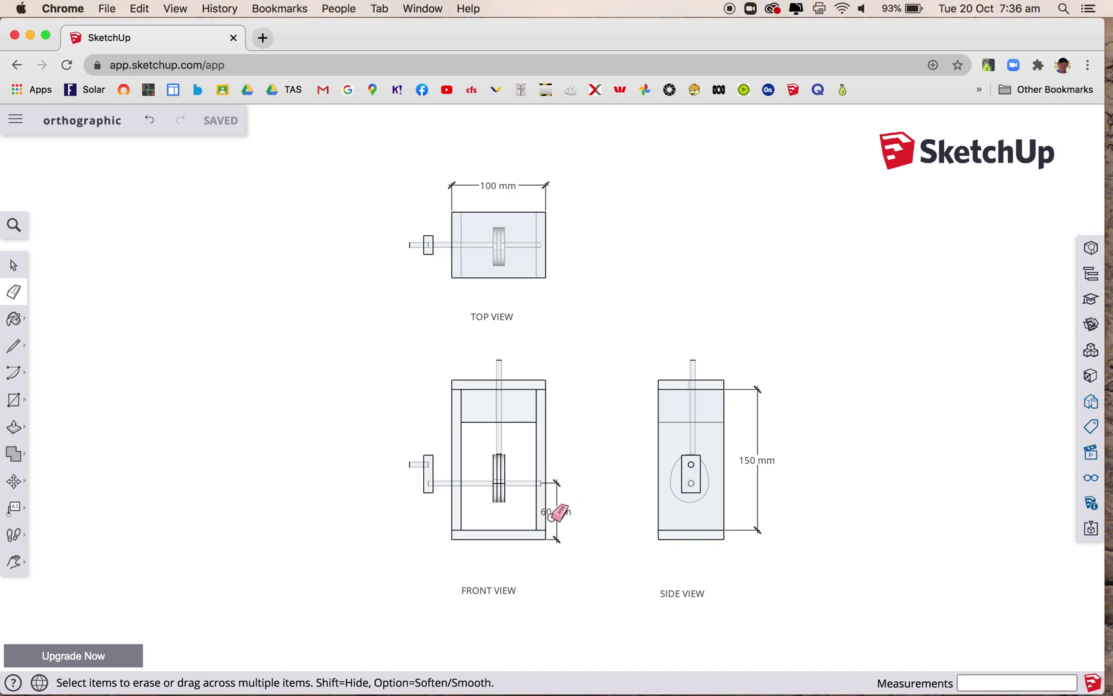
click(13, 265)
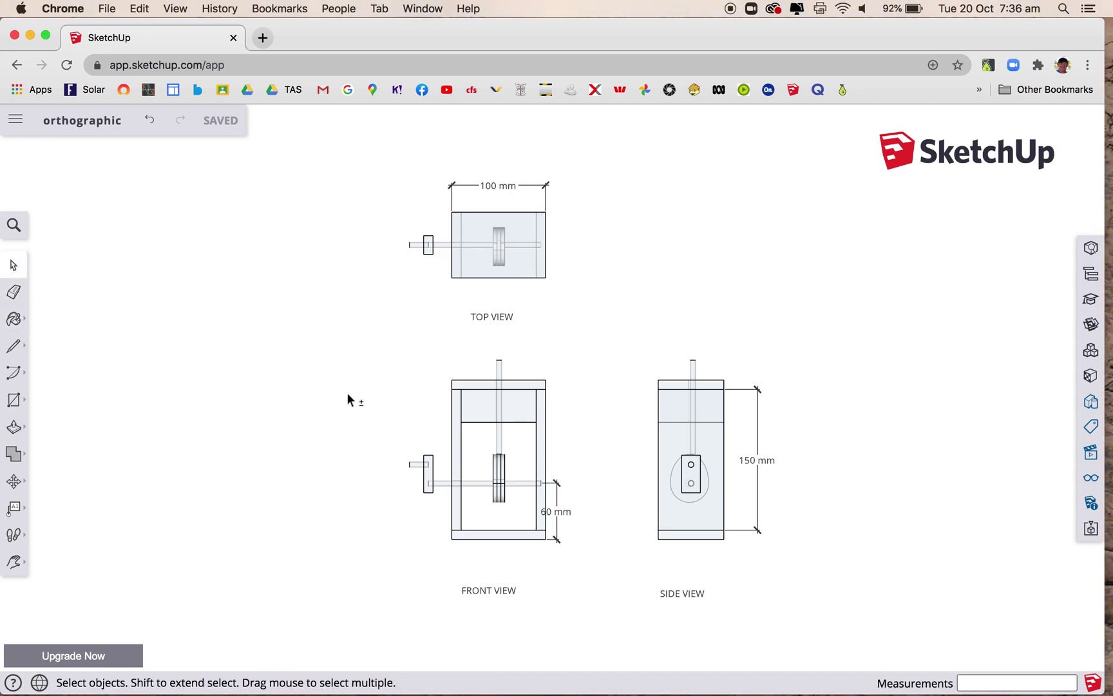